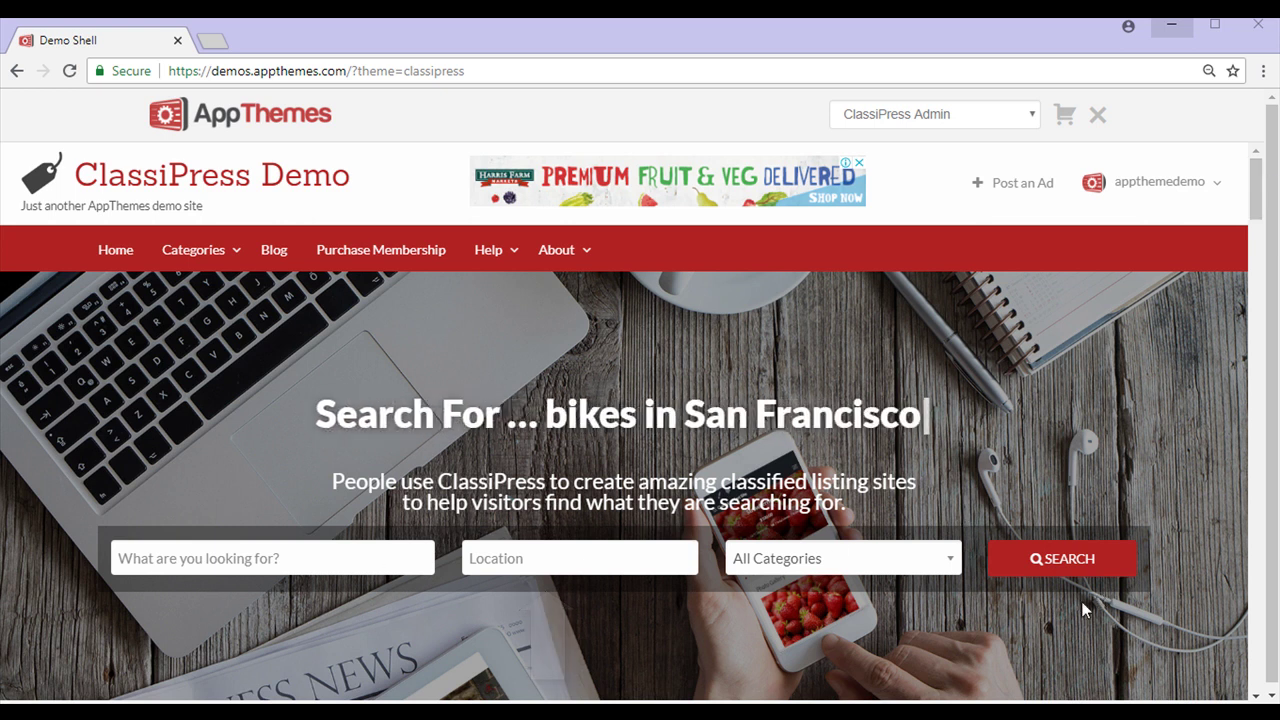
Step: Scroll down the ClassiPress homepage and advance the featured listings carousel twice
{"action": "scroll", "coordinate": [1025, 625], "scroll_direction": "down", "scroll_amount": 5}
{"action": "scroll", "coordinate": [1025, 625], "scroll_direction": "down", "scroll_amount": 1}
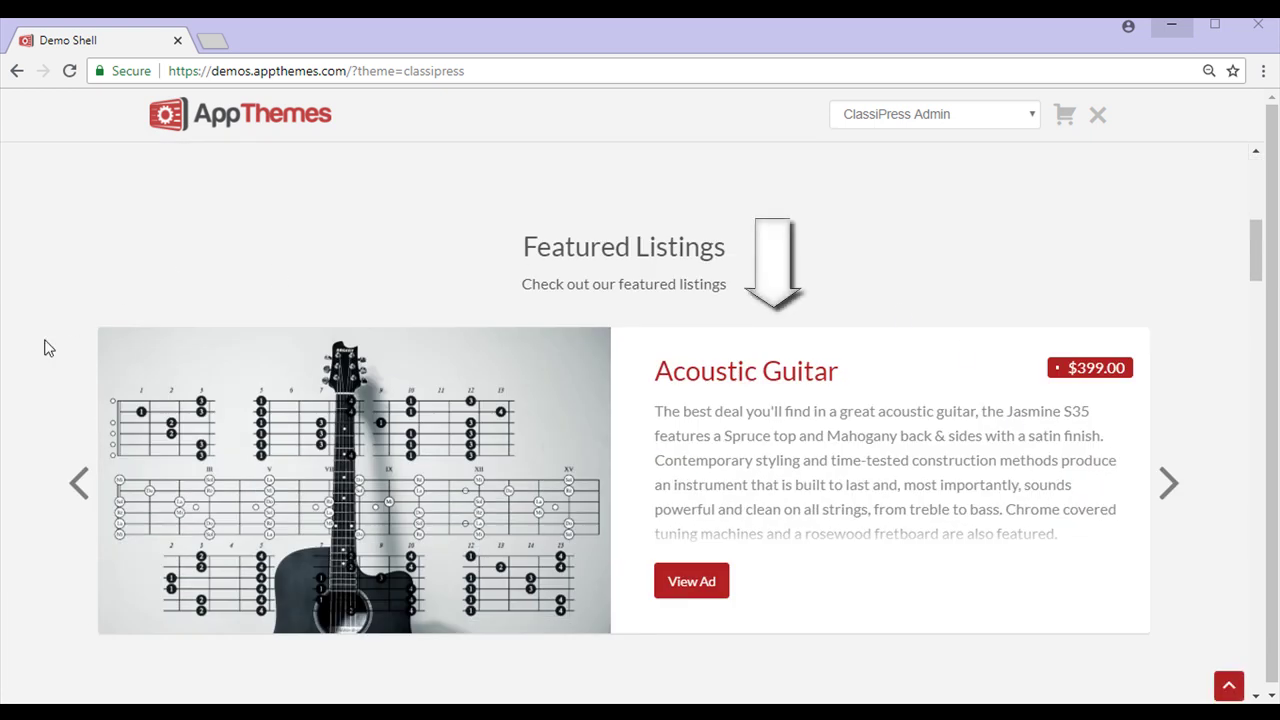
{"action": "left_click", "coordinate": [72, 489]}
{"action": "left_click", "coordinate": [73, 491]}
Step: Scroll on through the ad categories, latest listings and blog sections
{"action": "scroll", "coordinate": [70, 491], "scroll_direction": "down", "scroll_amount": 6}
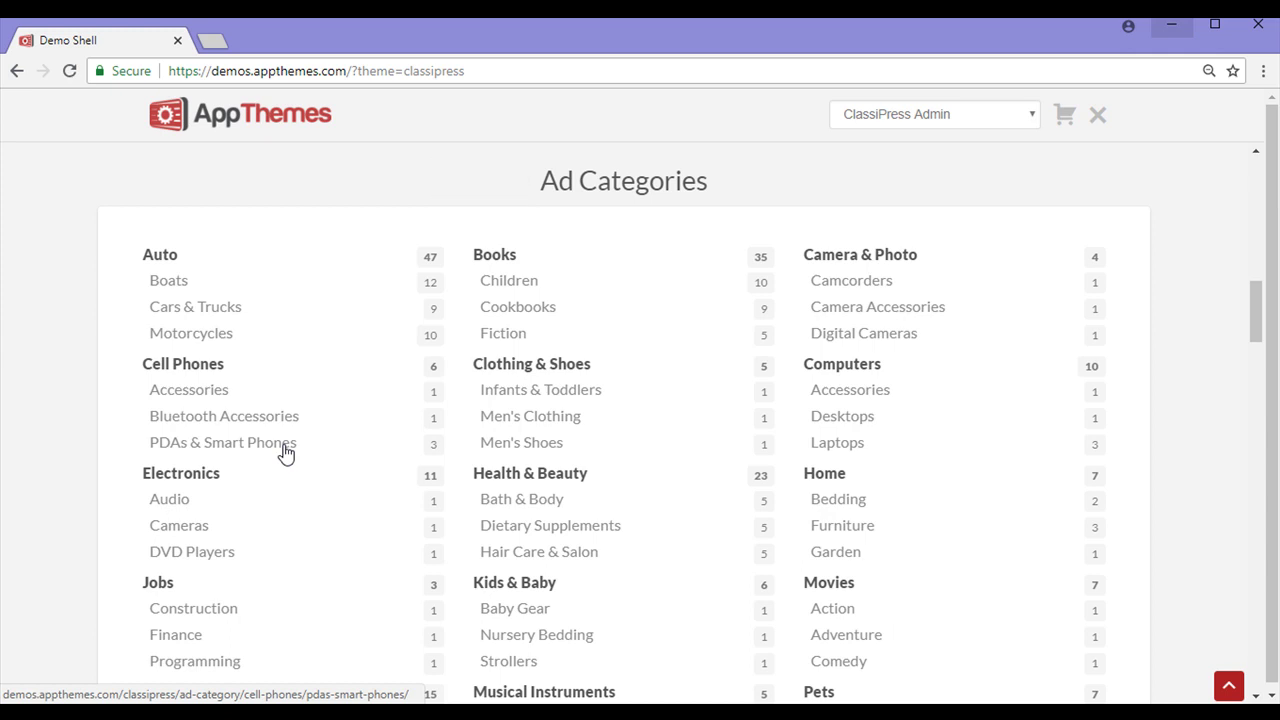
{"action": "scroll", "coordinate": [285, 452], "scroll_direction": "down", "scroll_amount": 4}
{"action": "scroll", "coordinate": [285, 455], "scroll_direction": "down", "scroll_amount": 4}
{"action": "scroll", "coordinate": [282, 481], "scroll_direction": "down", "scroll_amount": 1}
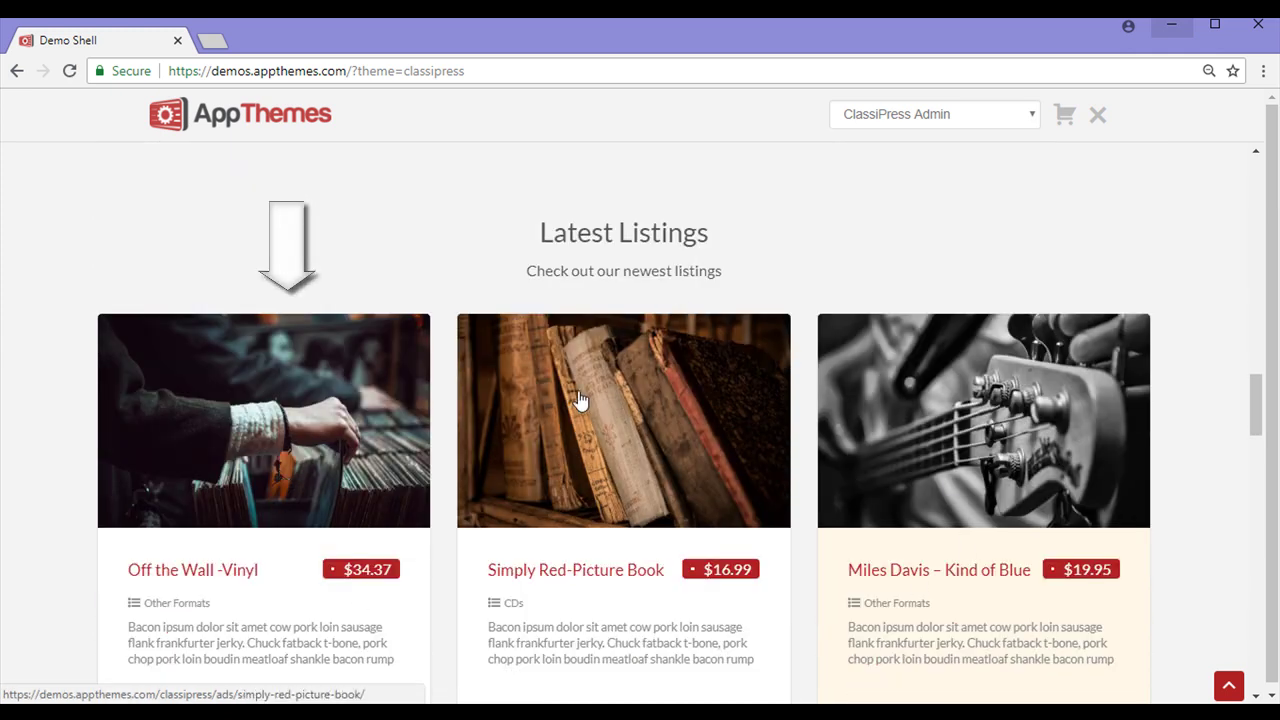
{"action": "scroll", "coordinate": [554, 455], "scroll_direction": "down", "scroll_amount": 3}
{"action": "scroll", "coordinate": [556, 457], "scroll_direction": "down", "scroll_amount": 15}
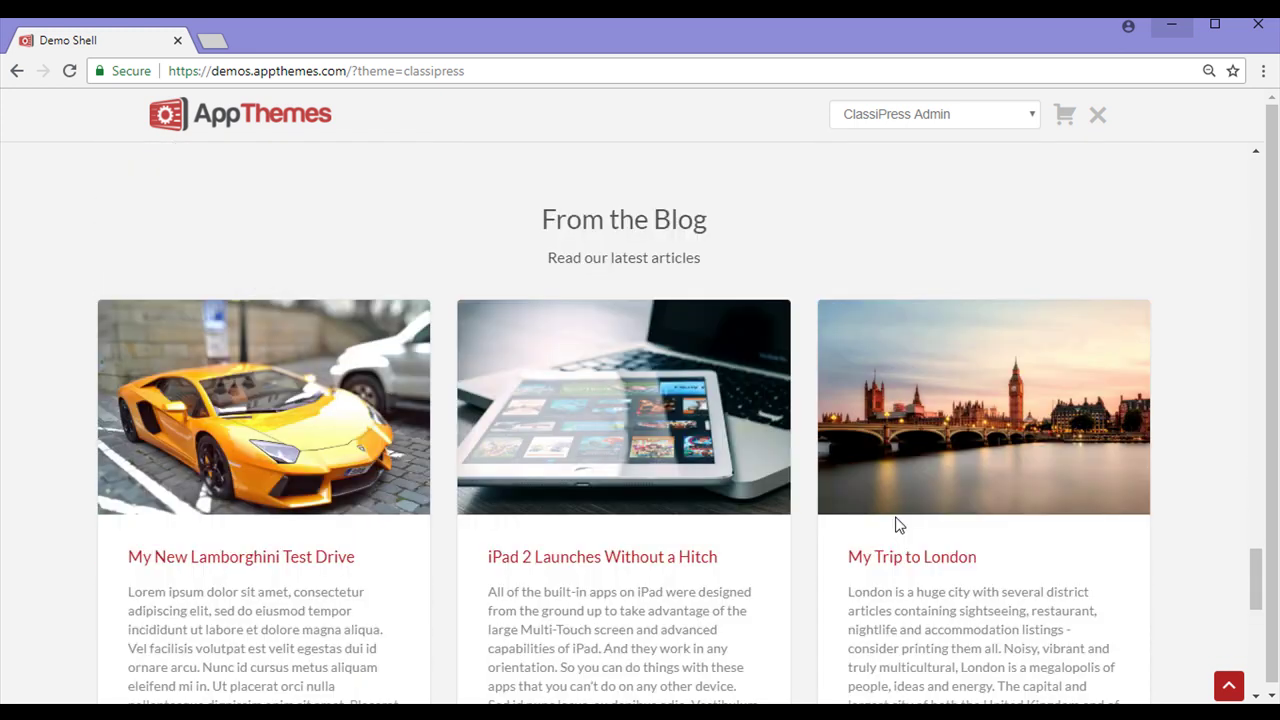
{"action": "scroll", "coordinate": [895, 523], "scroll_direction": "down", "scroll_amount": 1}
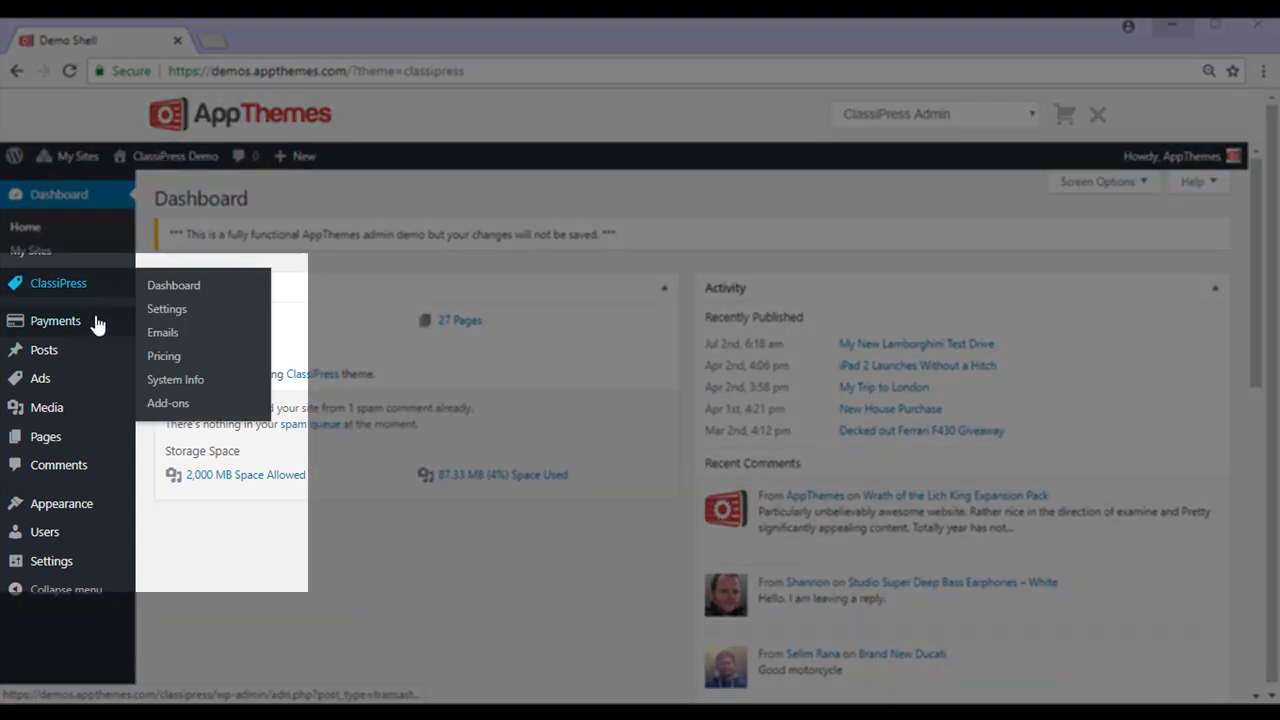
Step: Open the theme Customizer from Appearance > Customize in the admin sidebar
{"action": "mouse_move", "coordinate": [97, 323]}
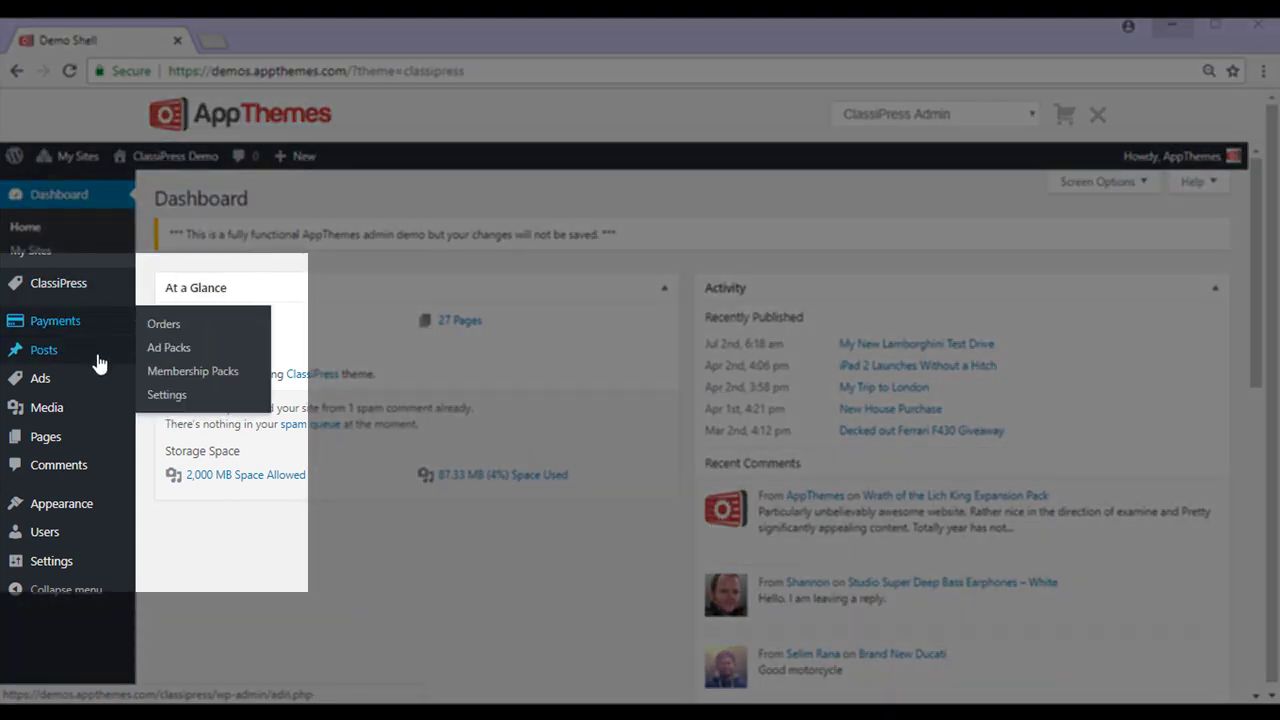
{"action": "mouse_move", "coordinate": [90, 382]}
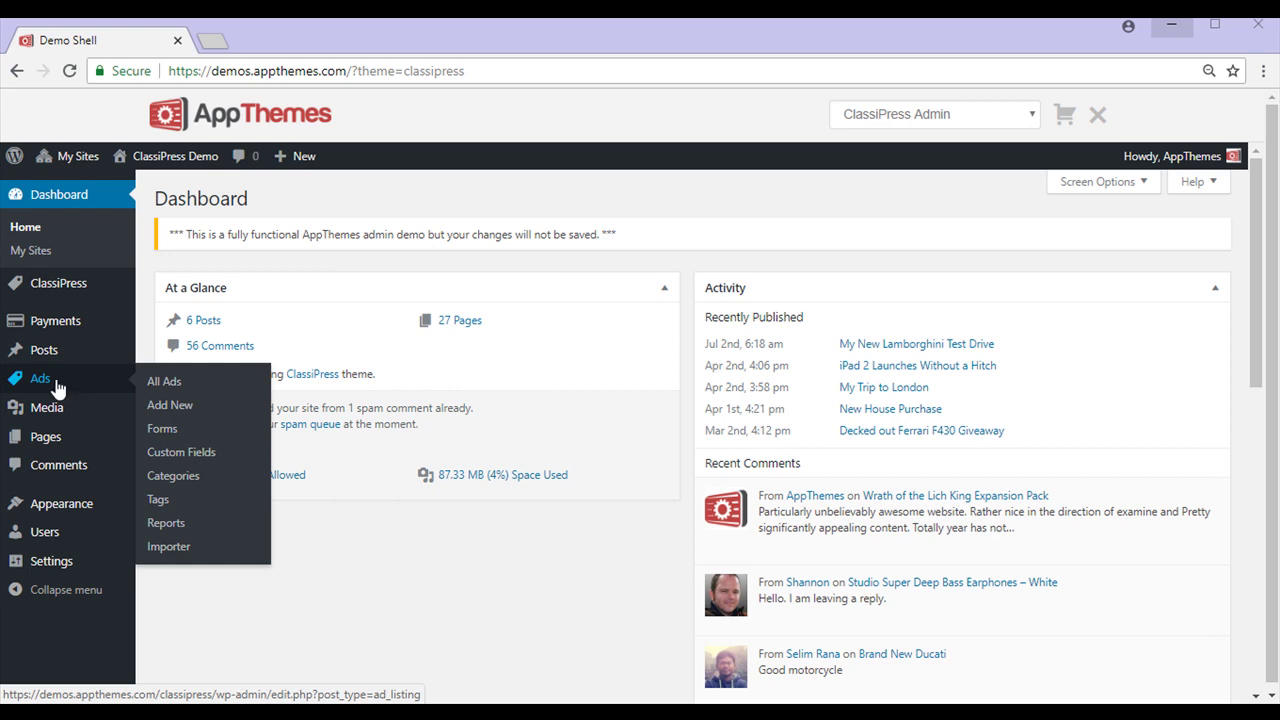
{"action": "mouse_move", "coordinate": [88, 514]}
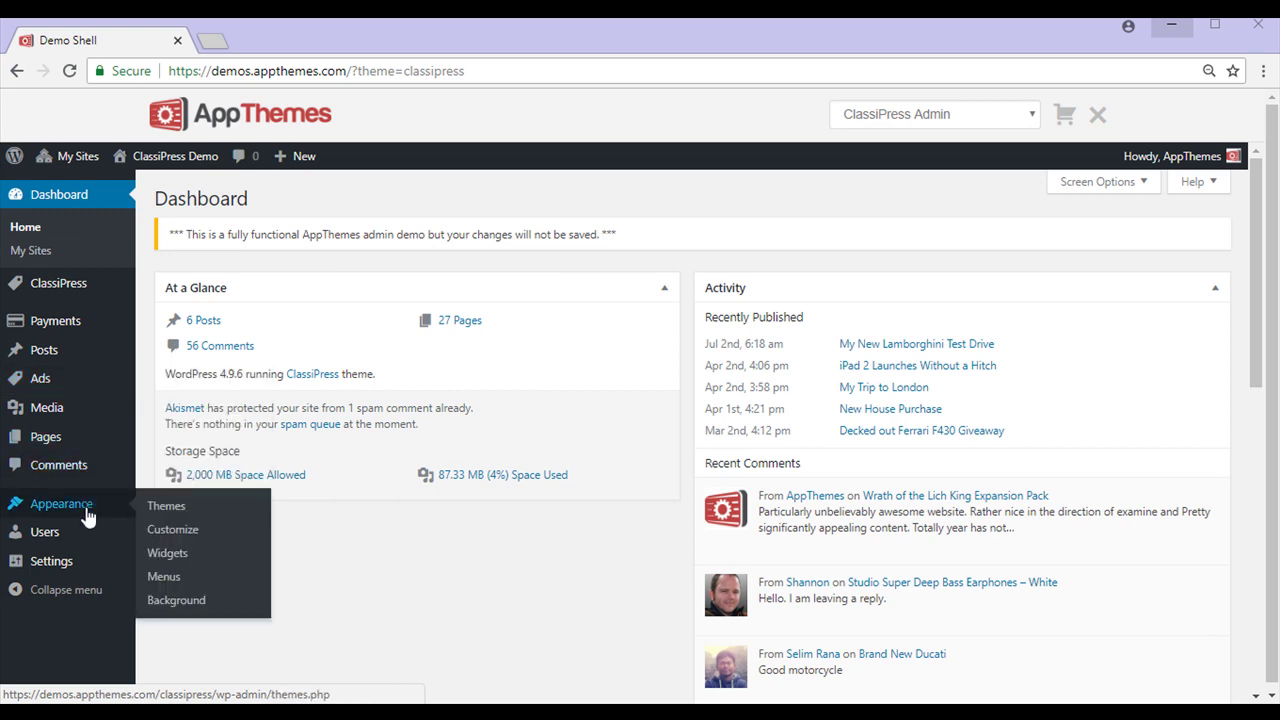
{"action": "left_click", "coordinate": [200, 531]}
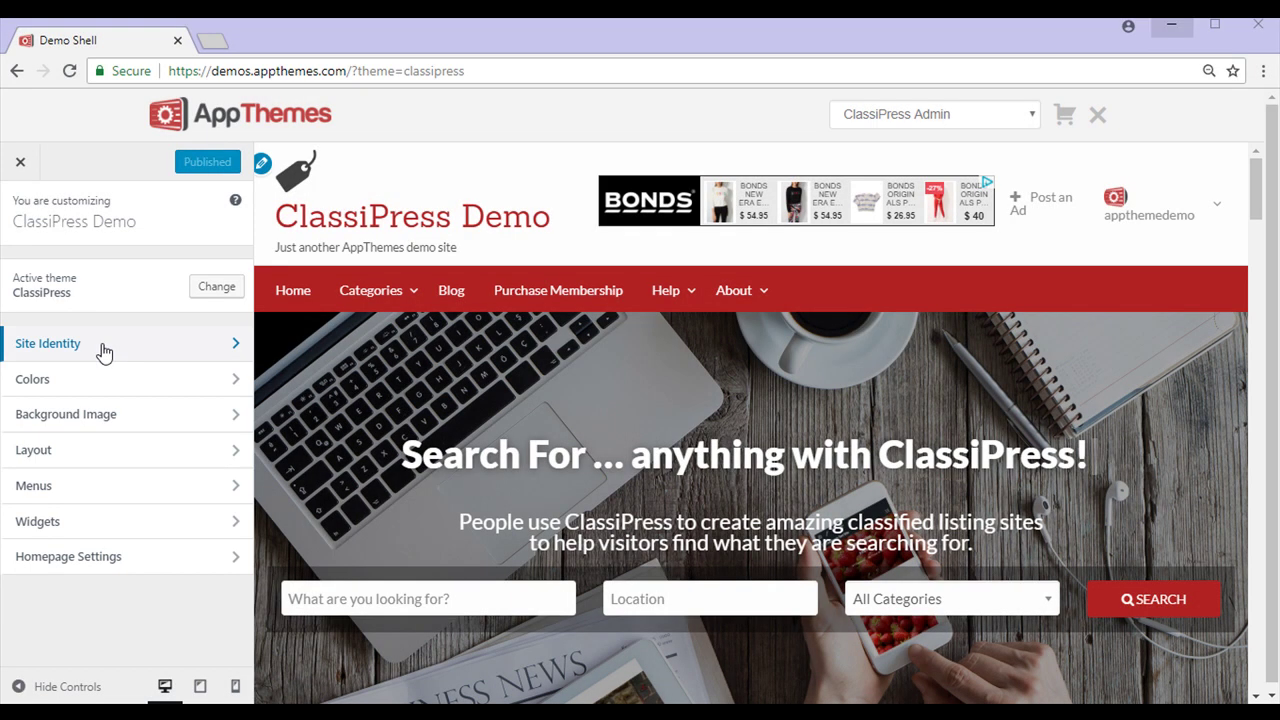
Step: Review Site Identity's logo, title 'ClassiPress Demo' and footer copyright against the preview footer
{"action": "left_click", "coordinate": [104, 352]}
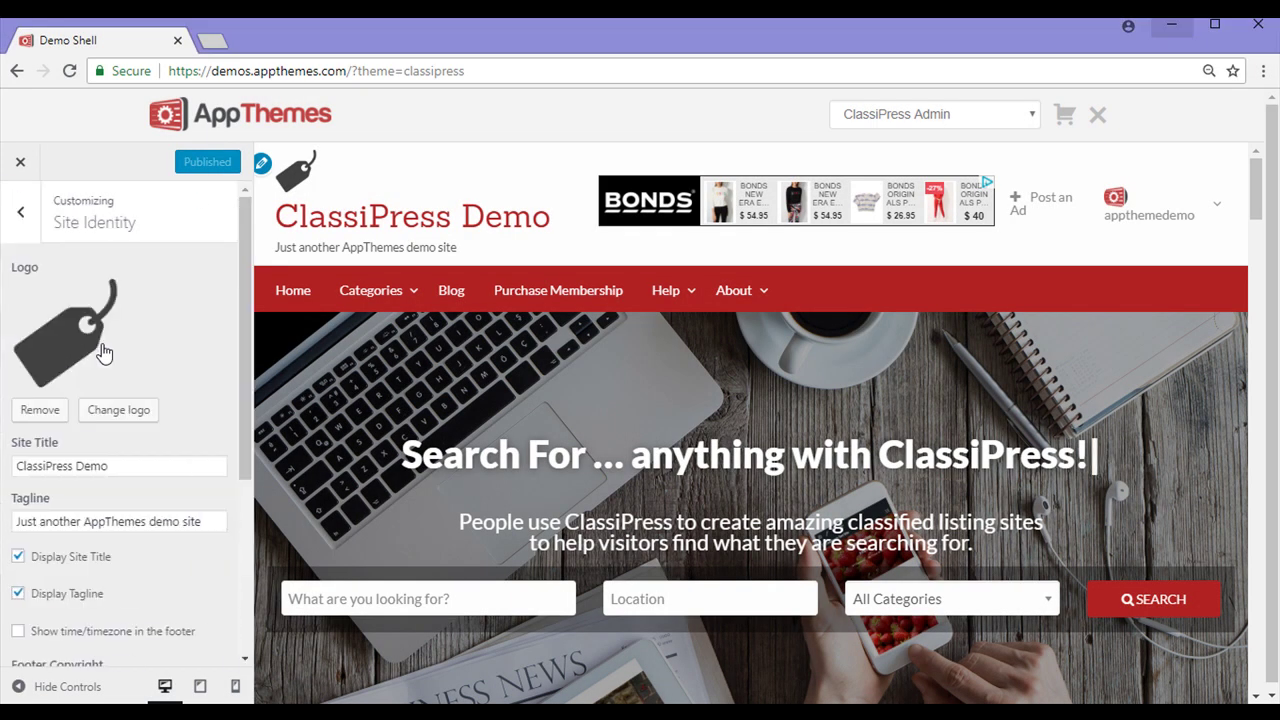
{"action": "scroll", "coordinate": [174, 325], "scroll_direction": "down", "scroll_amount": 1}
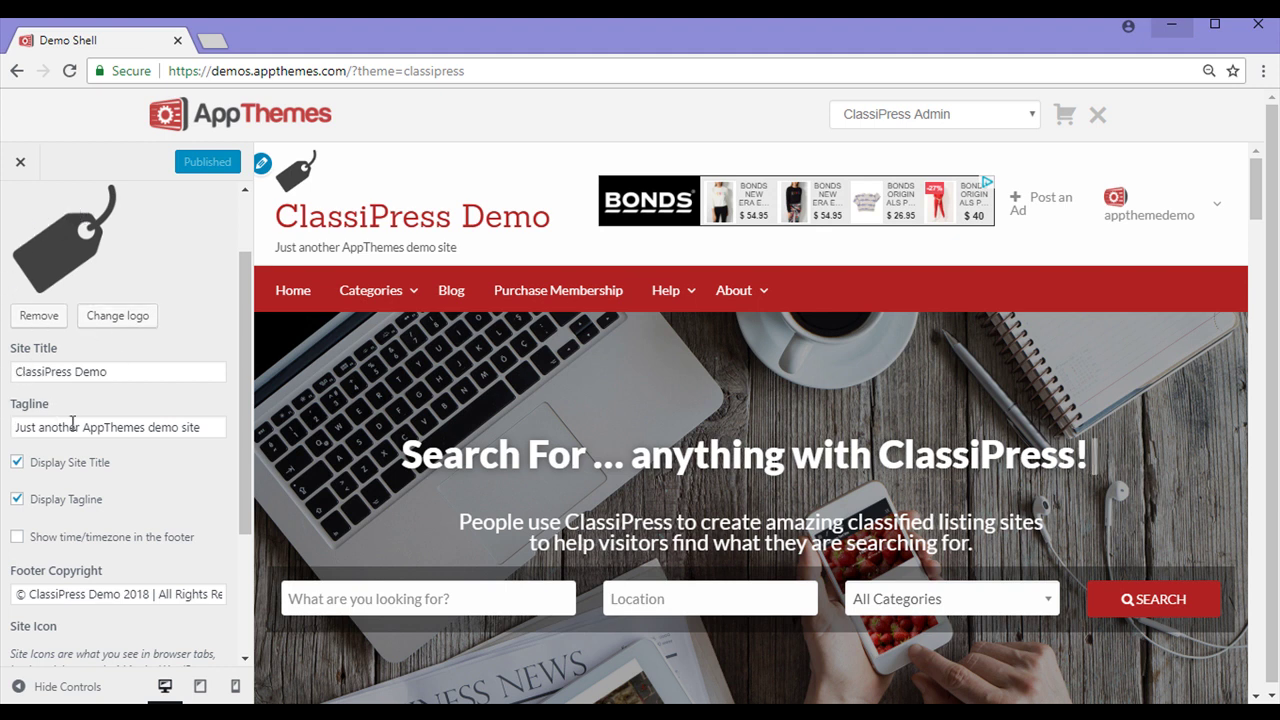
{"action": "scroll", "coordinate": [120, 480], "scroll_direction": "down", "scroll_amount": 1}
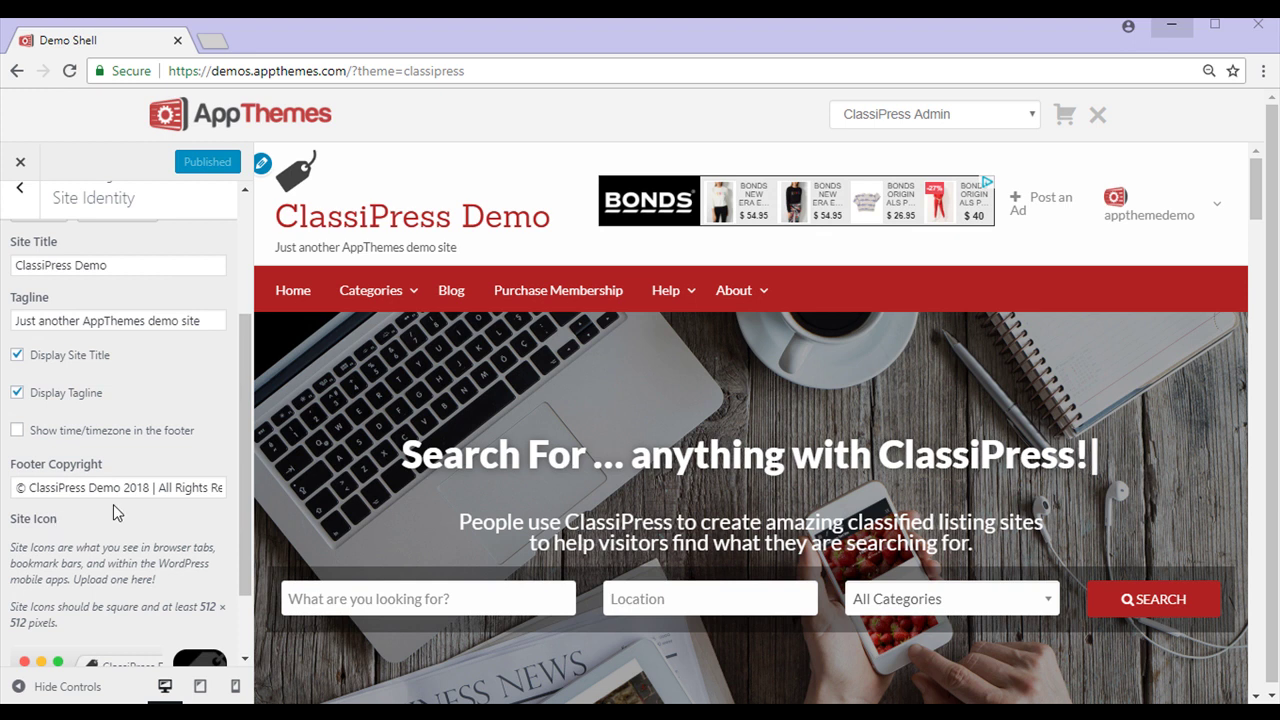
{"action": "left_click_drag", "start_coordinate": [245, 514], "coordinate": [243, 558]}
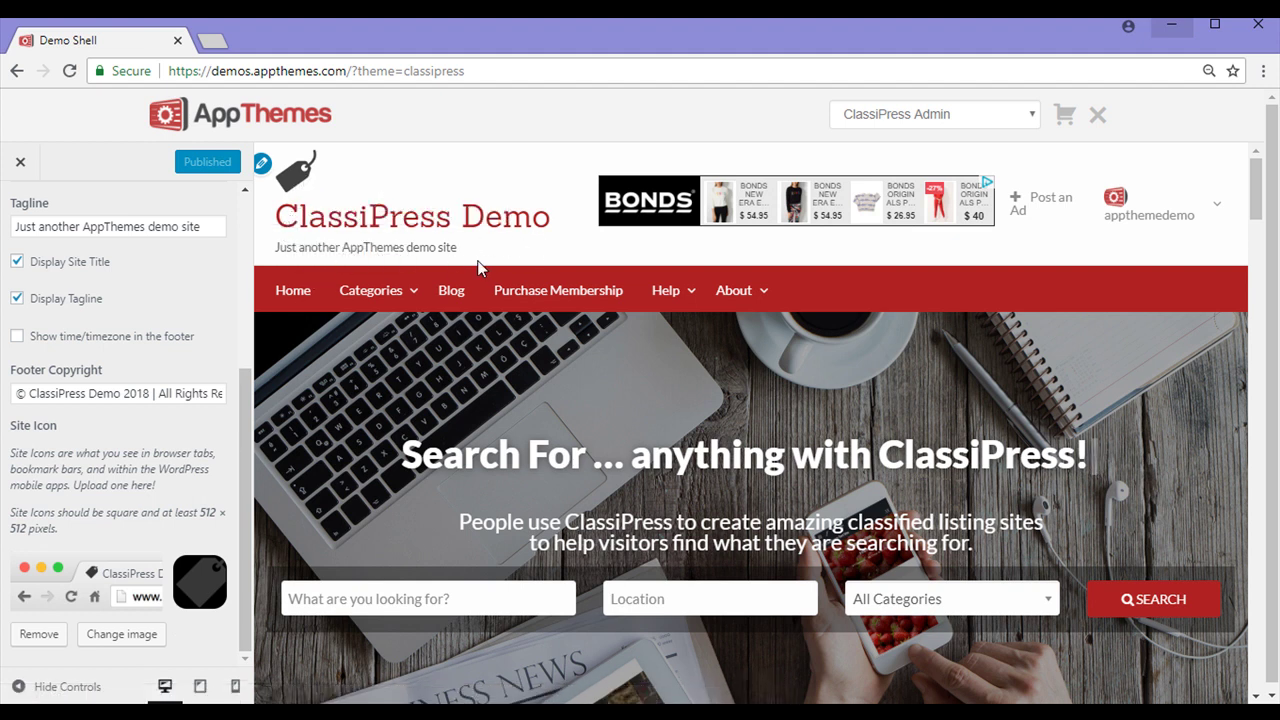
{"action": "left_click_drag", "start_coordinate": [1257, 189], "coordinate": [1257, 658]}
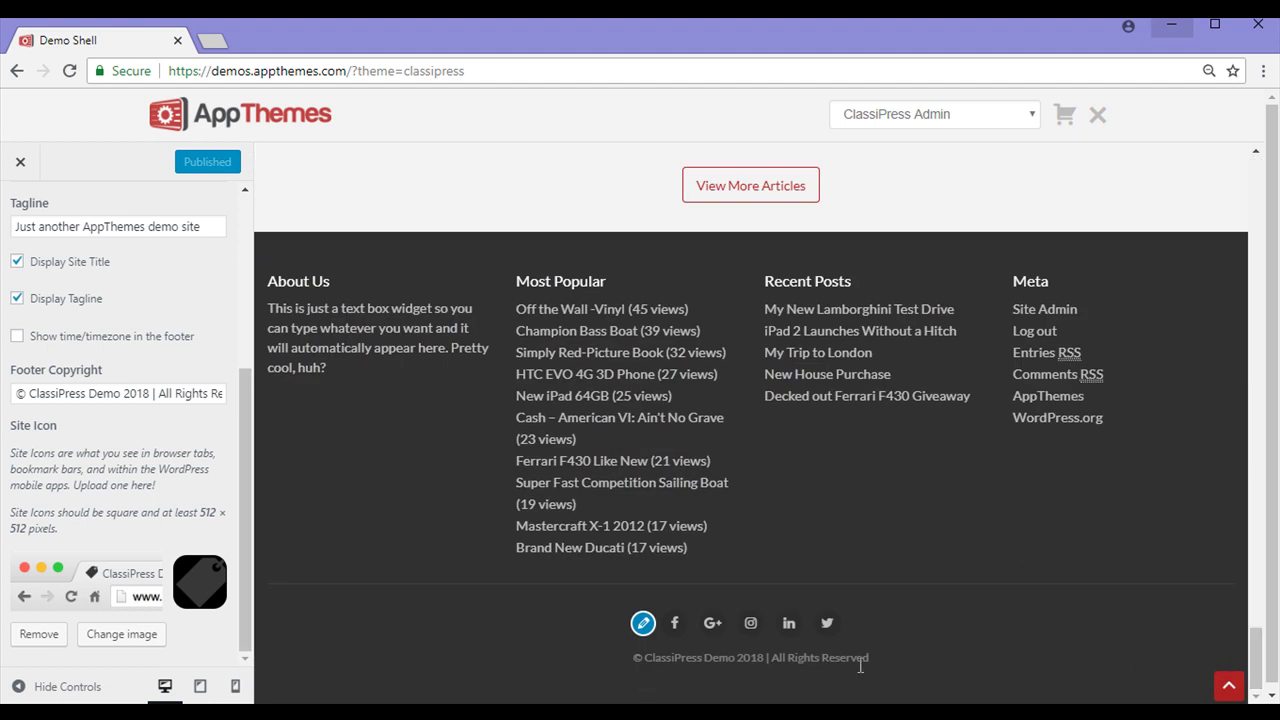
{"action": "left_click_drag", "start_coordinate": [244, 606], "coordinate": [240, 417]}
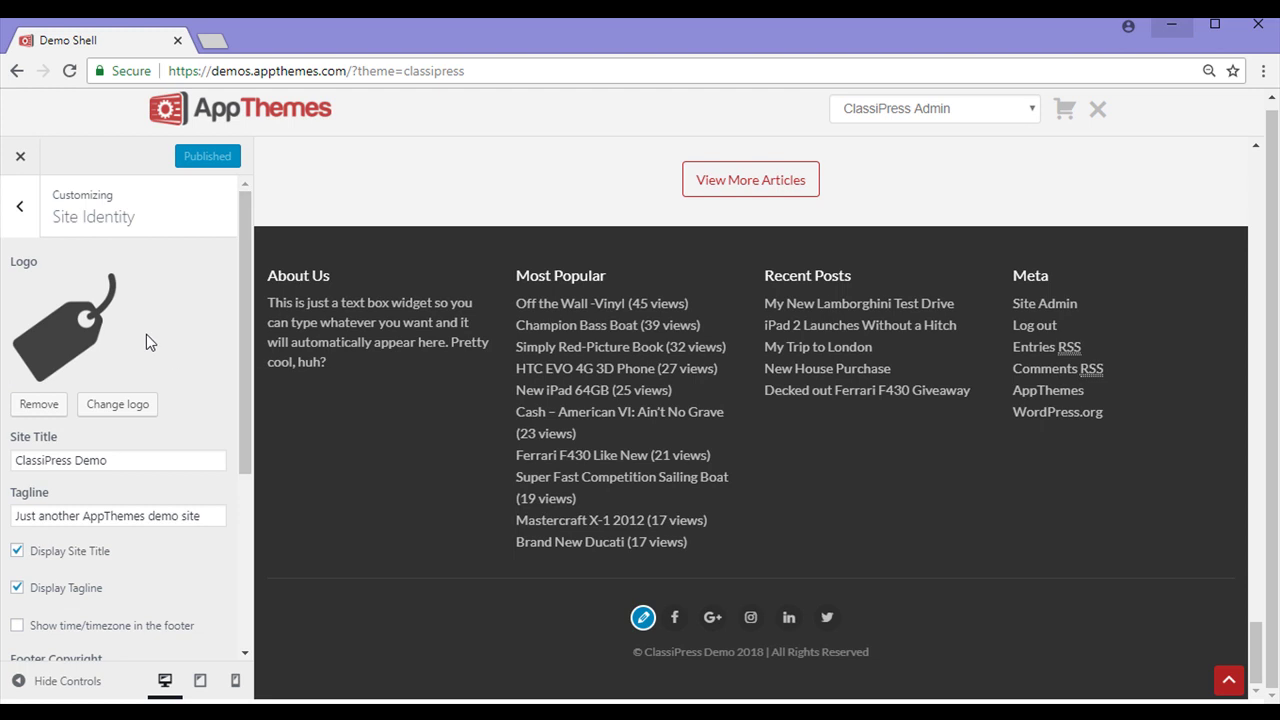
Step: Switch the Customizer's Color Scheme from Red to Blue
{"action": "left_click", "coordinate": [8, 208]}
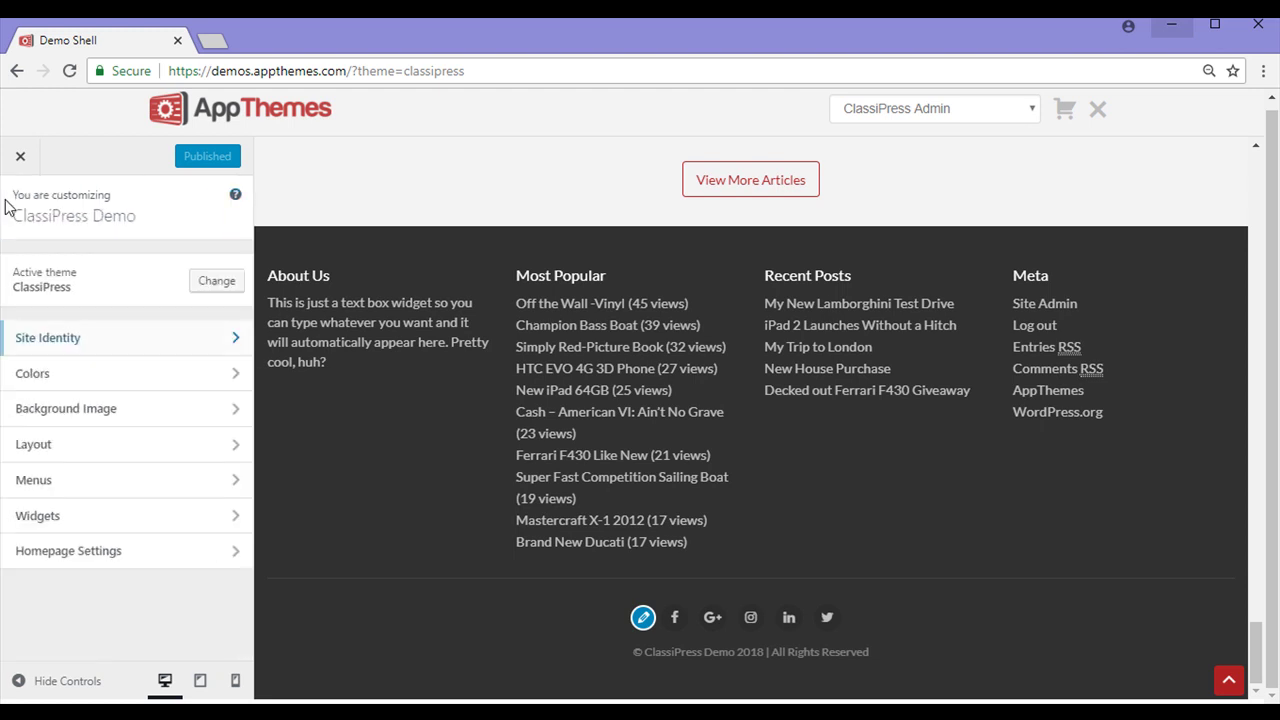
{"action": "left_click", "coordinate": [86, 385]}
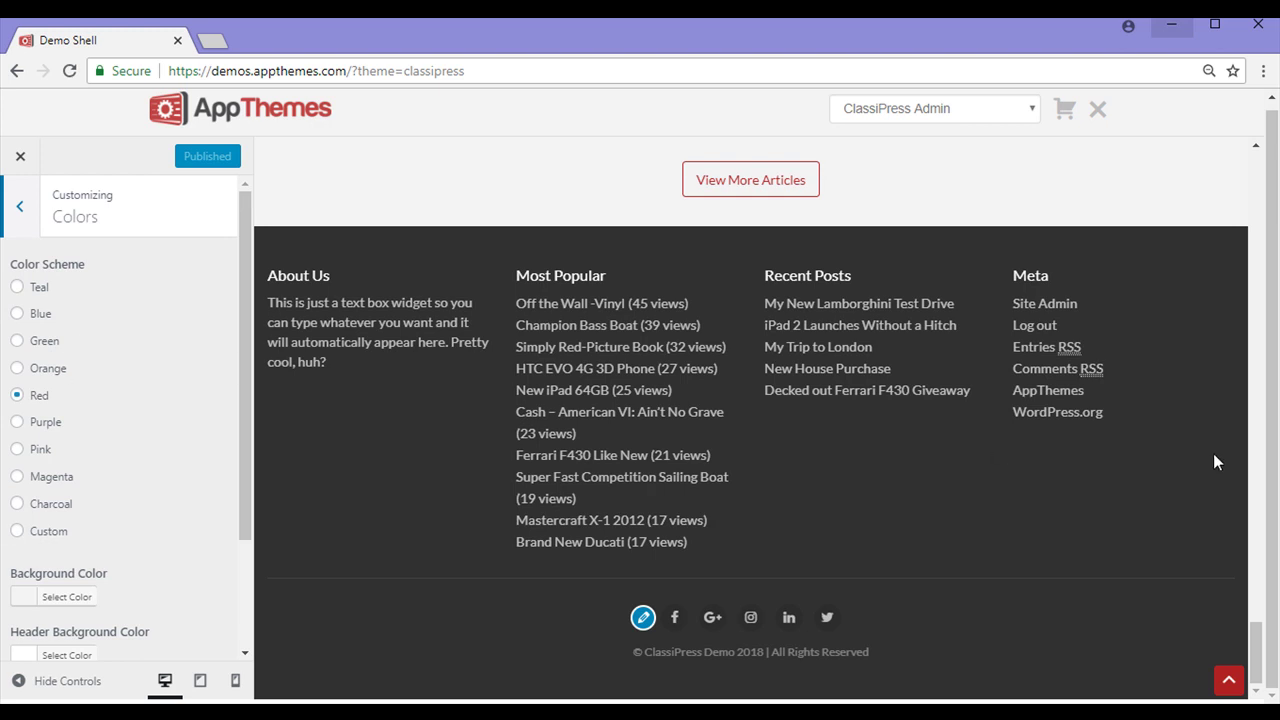
{"action": "left_click_drag", "start_coordinate": [1257, 652], "coordinate": [1272, 168]}
{"action": "left_click_drag", "start_coordinate": [241, 433], "coordinate": [180, 540]}
{"action": "left_click", "coordinate": [110, 495]}
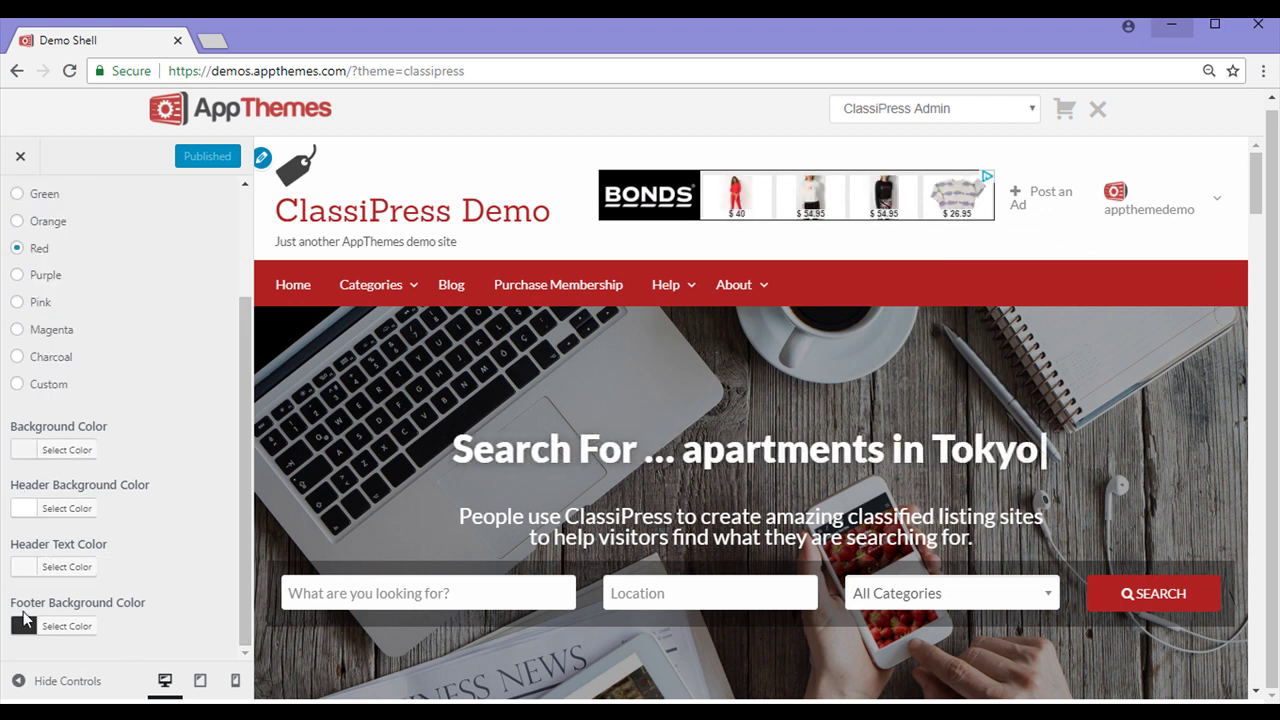
{"action": "left_click_drag", "start_coordinate": [242, 614], "coordinate": [248, 470]}
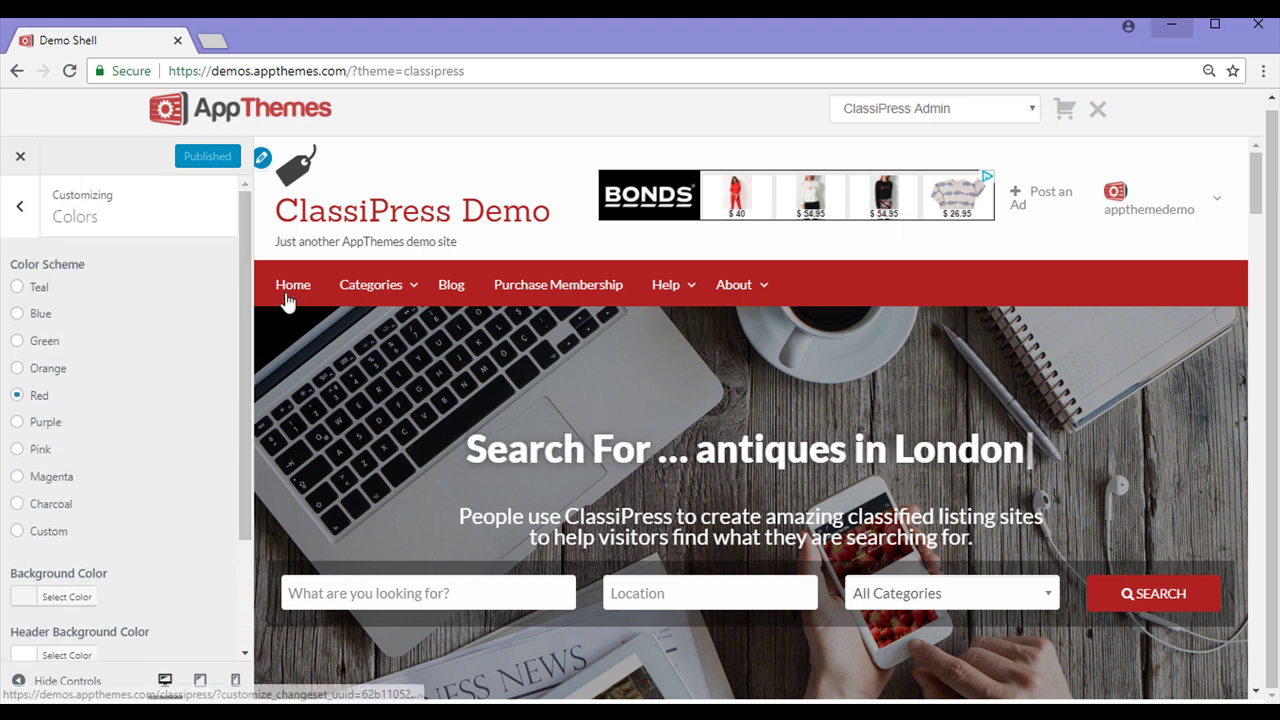
{"action": "left_click", "coordinate": [18, 314]}
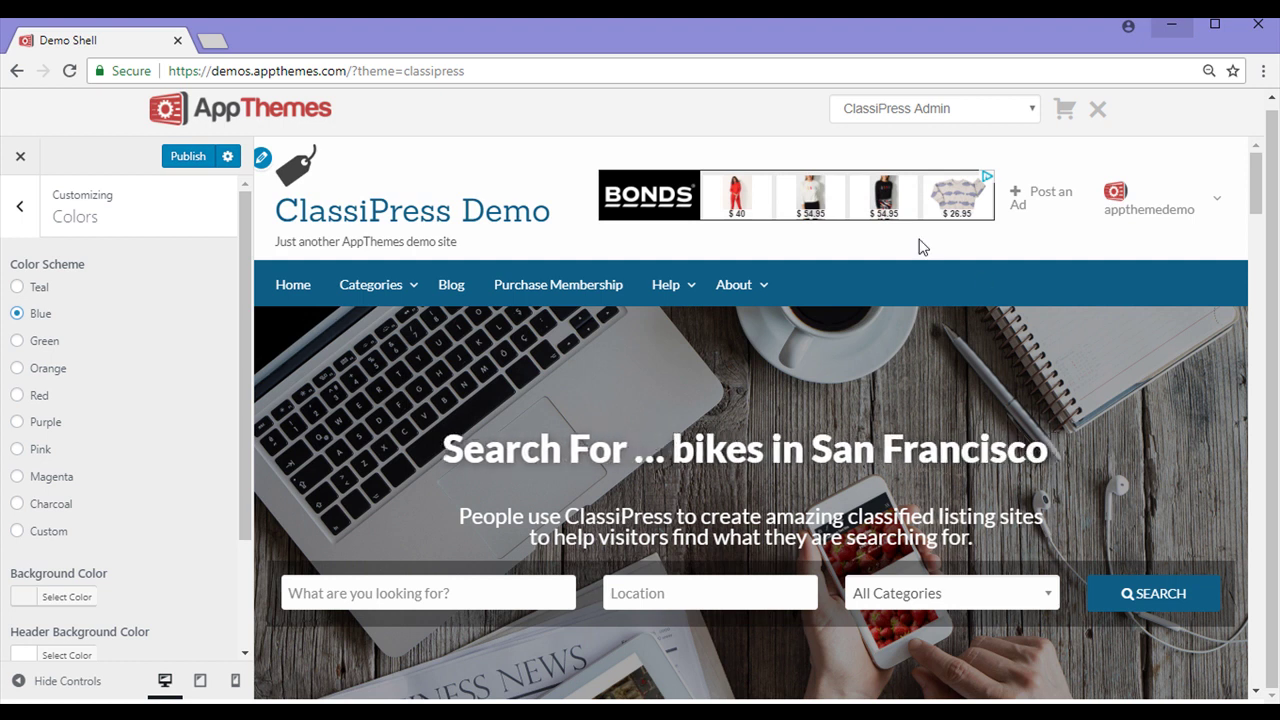
{"action": "left_click", "coordinate": [19, 206]}
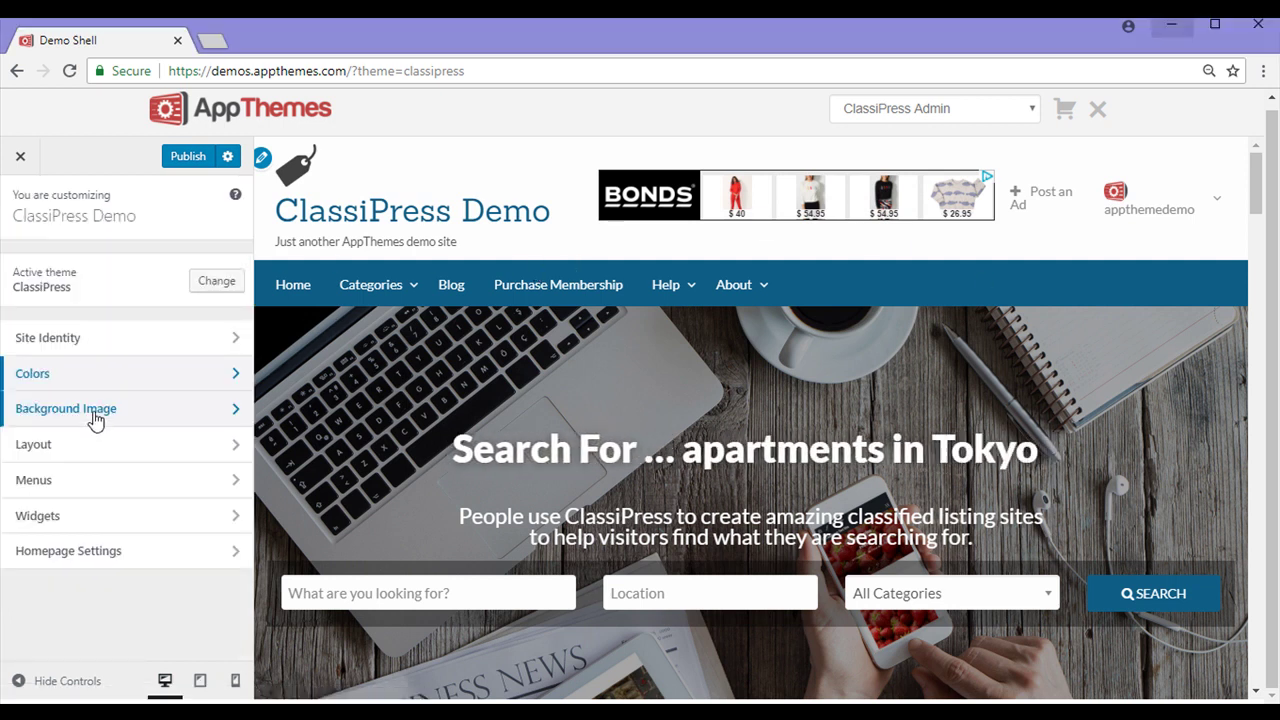
Step: Scroll the live preview to check the blue-themed homepage
{"action": "left_click_drag", "start_coordinate": [1258, 198], "coordinate": [1258, 256]}
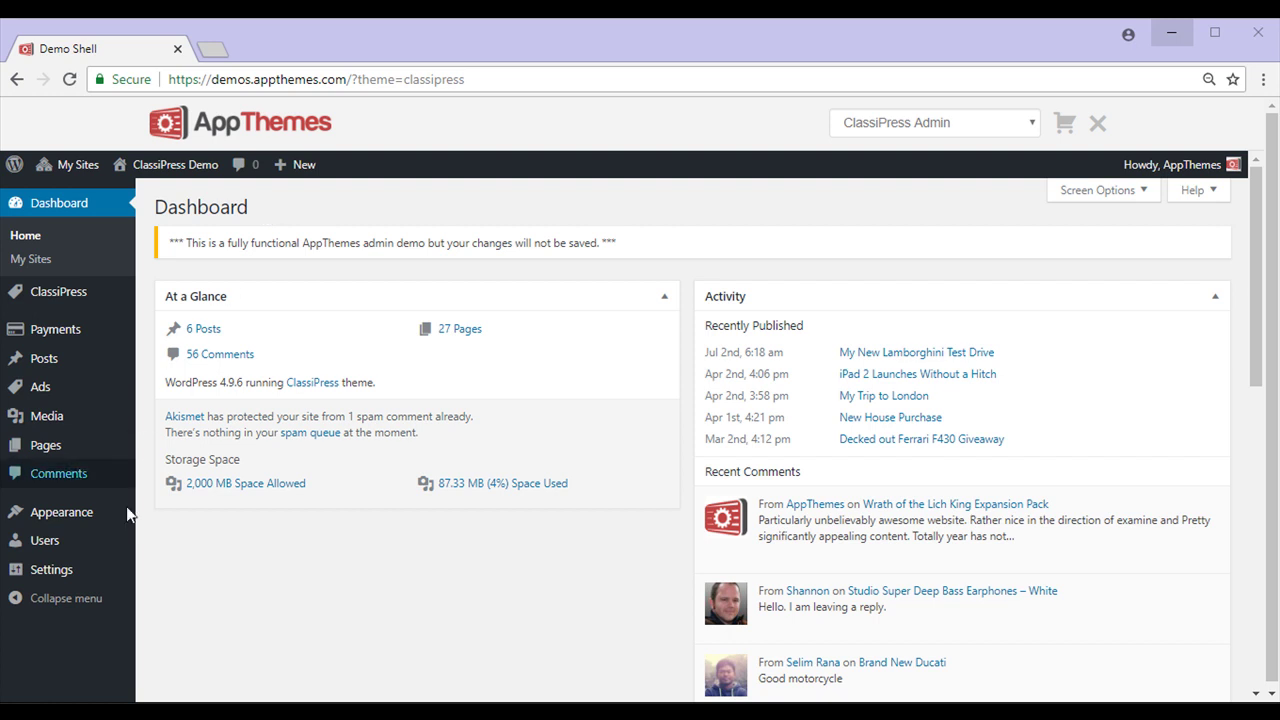
Step: Bring up the ClassiPress flyout submenu in the admin sidebar
{"action": "mouse_move", "coordinate": [100, 570]}
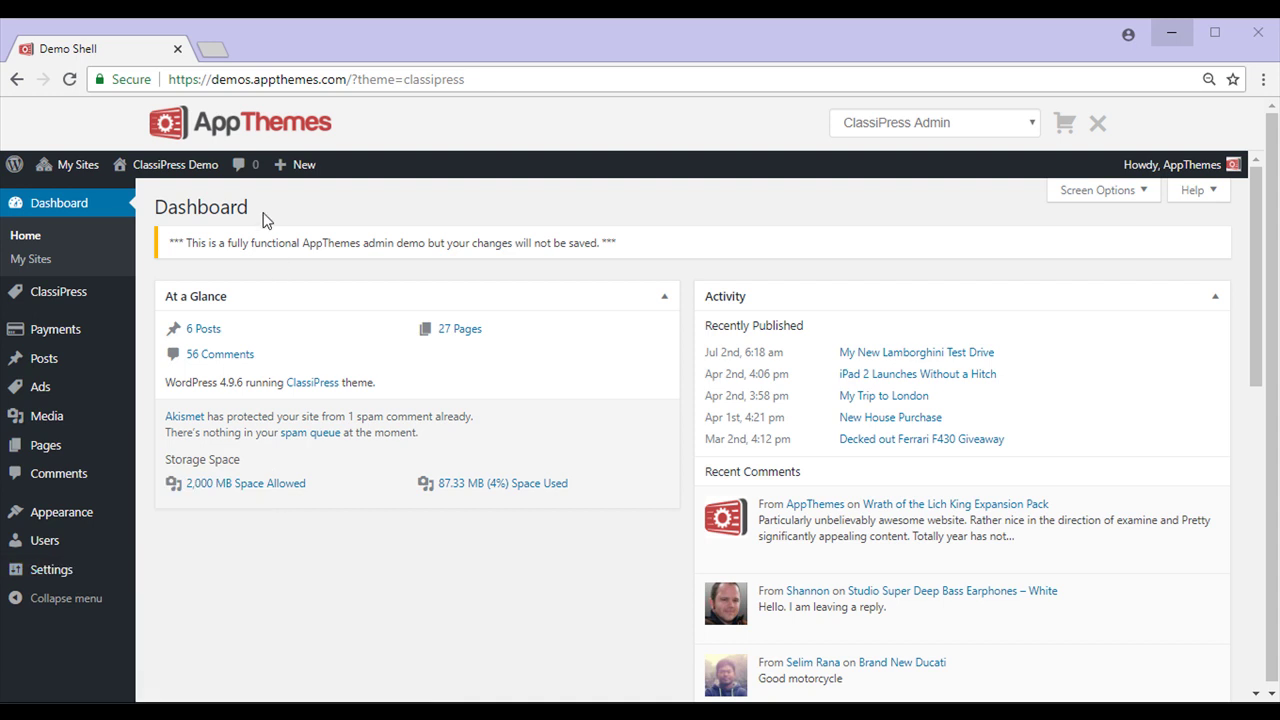
{"action": "mouse_move", "coordinate": [90, 302]}
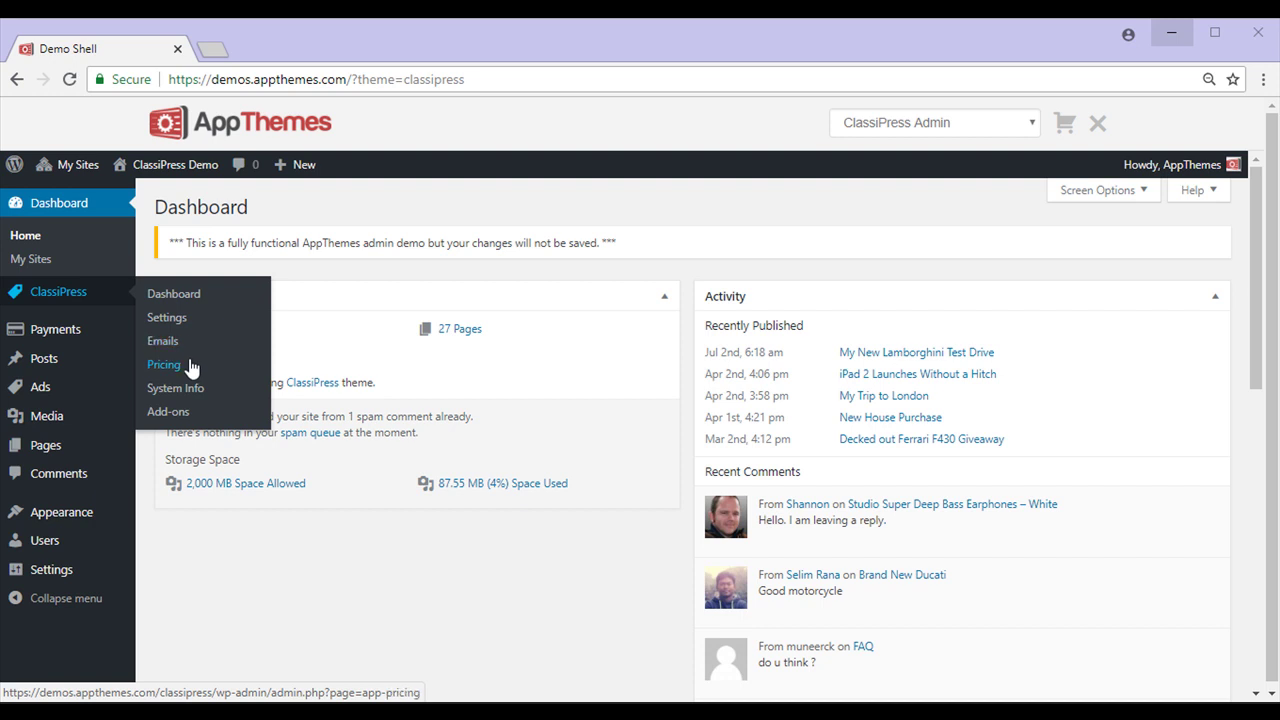
{"action": "mouse_move", "coordinate": [114, 330]}
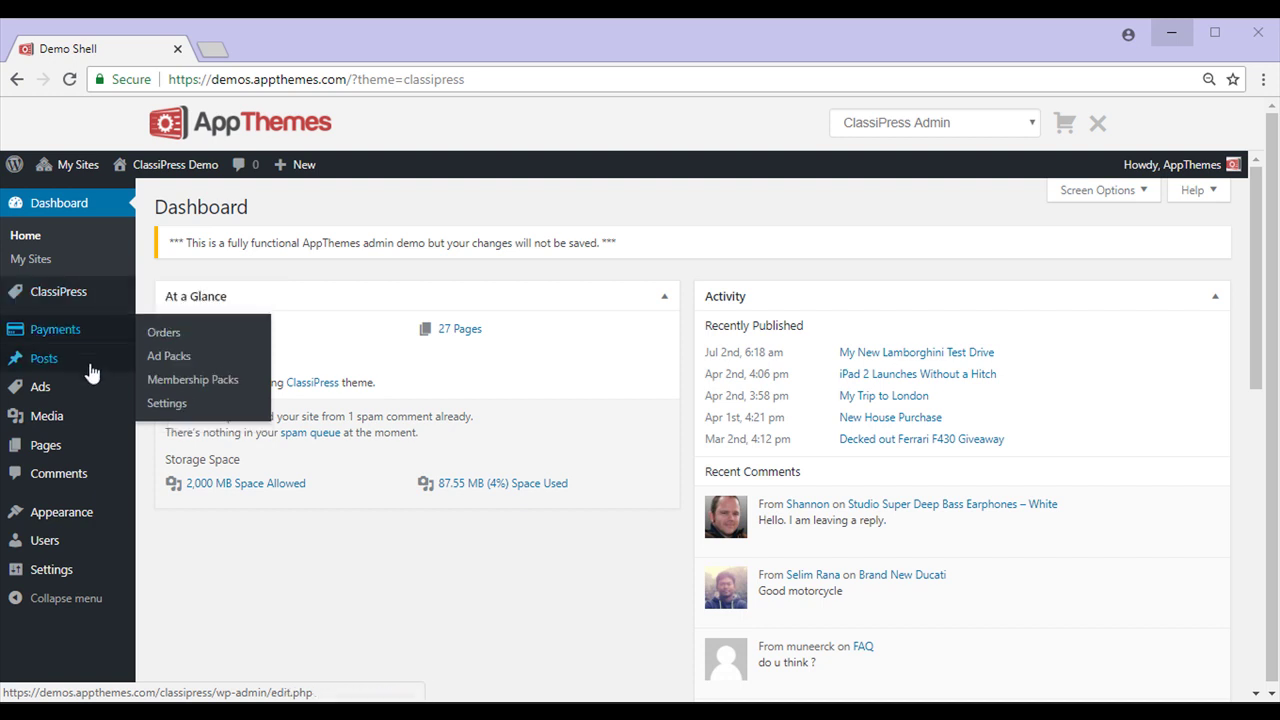
{"action": "mouse_move", "coordinate": [87, 389]}
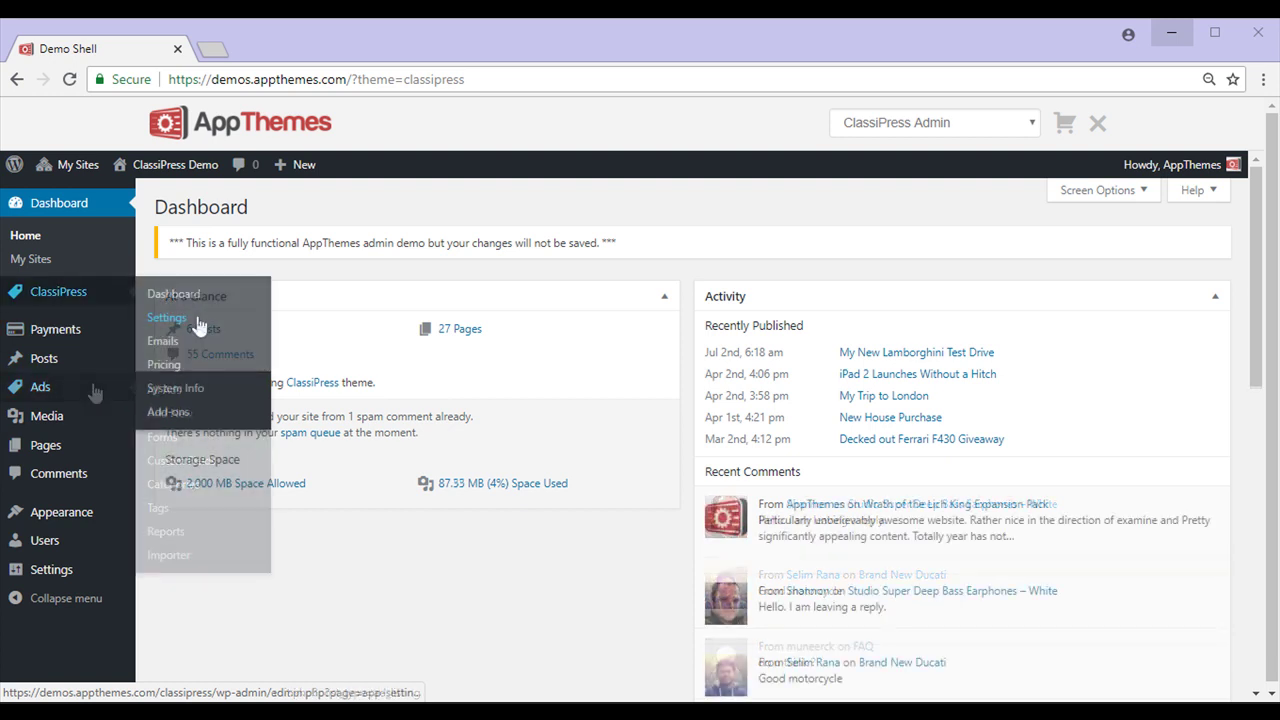
Step: Open ClassiPress Settings and review the General Google Maps, Search and Messages options
{"action": "left_click", "coordinate": [195, 320]}
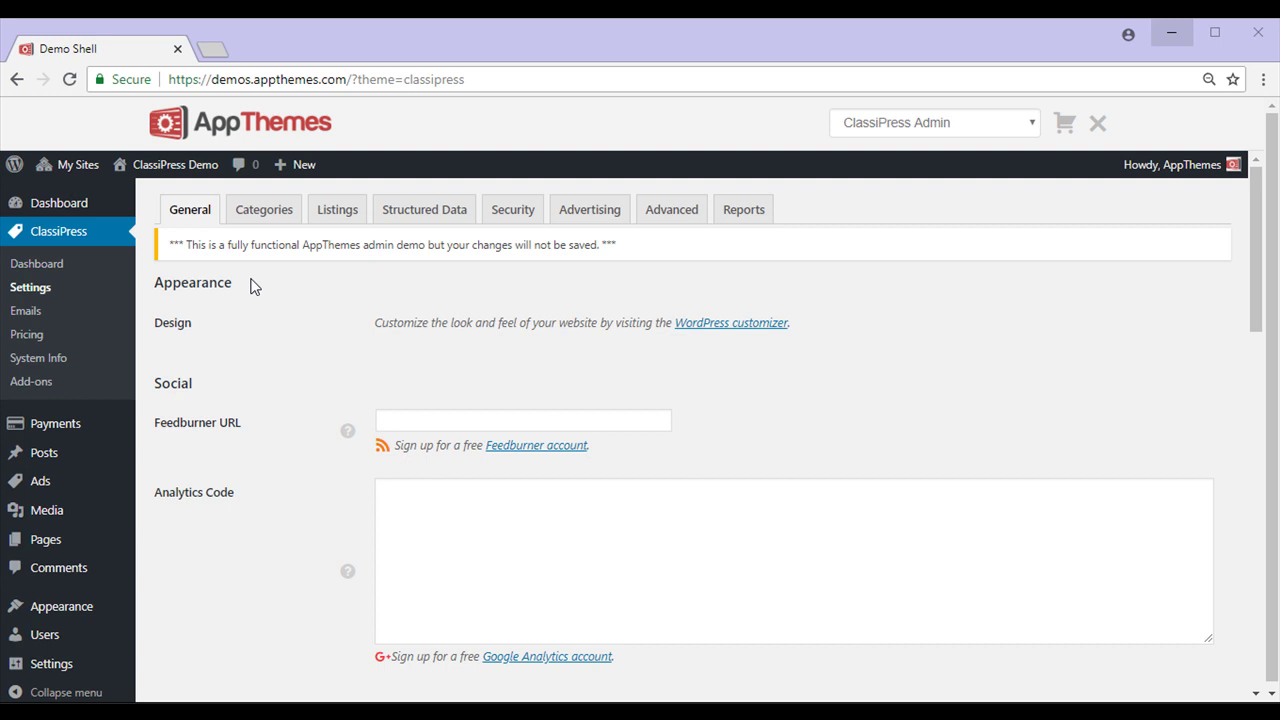
{"action": "scroll", "coordinate": [250, 287], "scroll_direction": "down", "scroll_amount": 4}
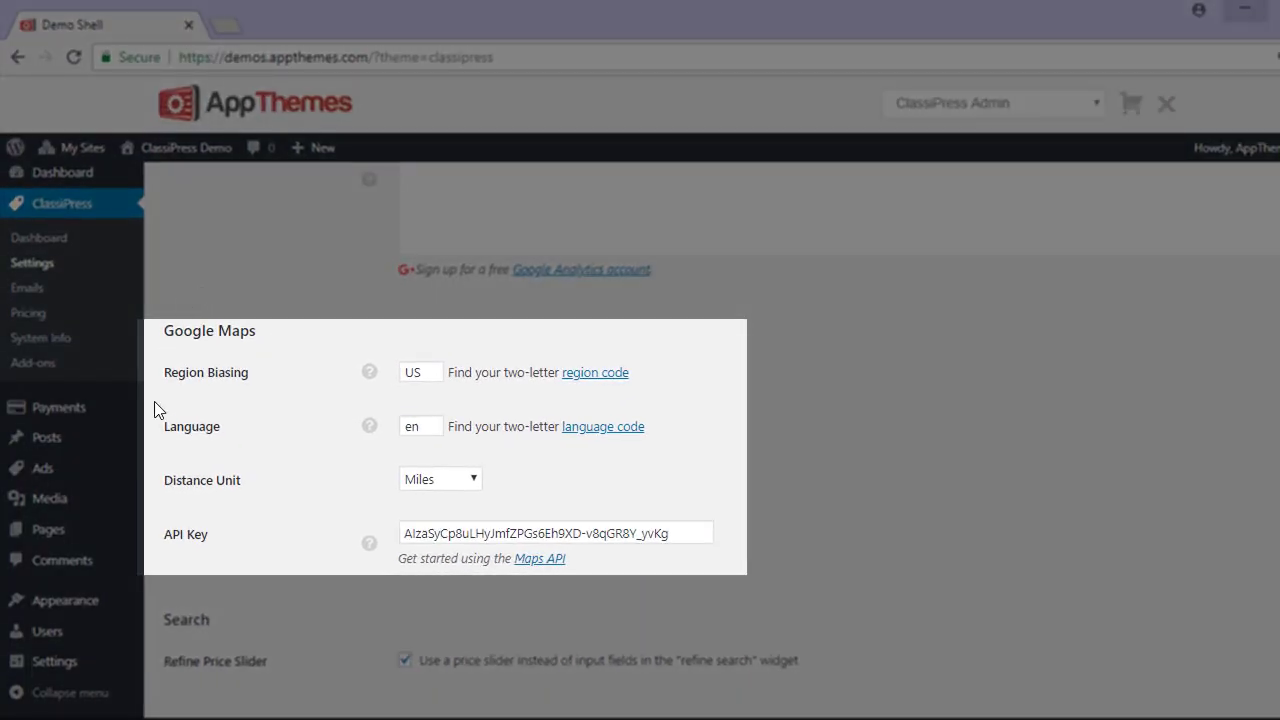
{"action": "scroll", "coordinate": [629, 630], "scroll_direction": "down", "scroll_amount": 4}
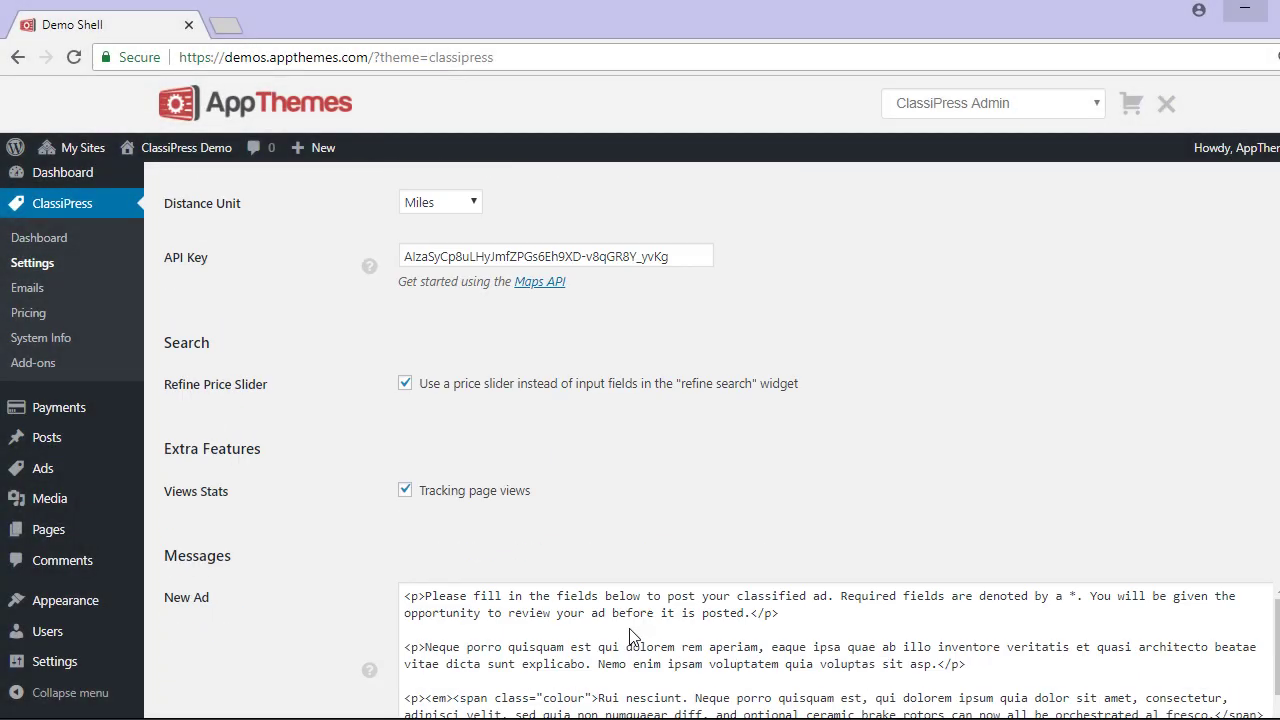
{"action": "scroll", "coordinate": [629, 629], "scroll_direction": "down", "scroll_amount": 2}
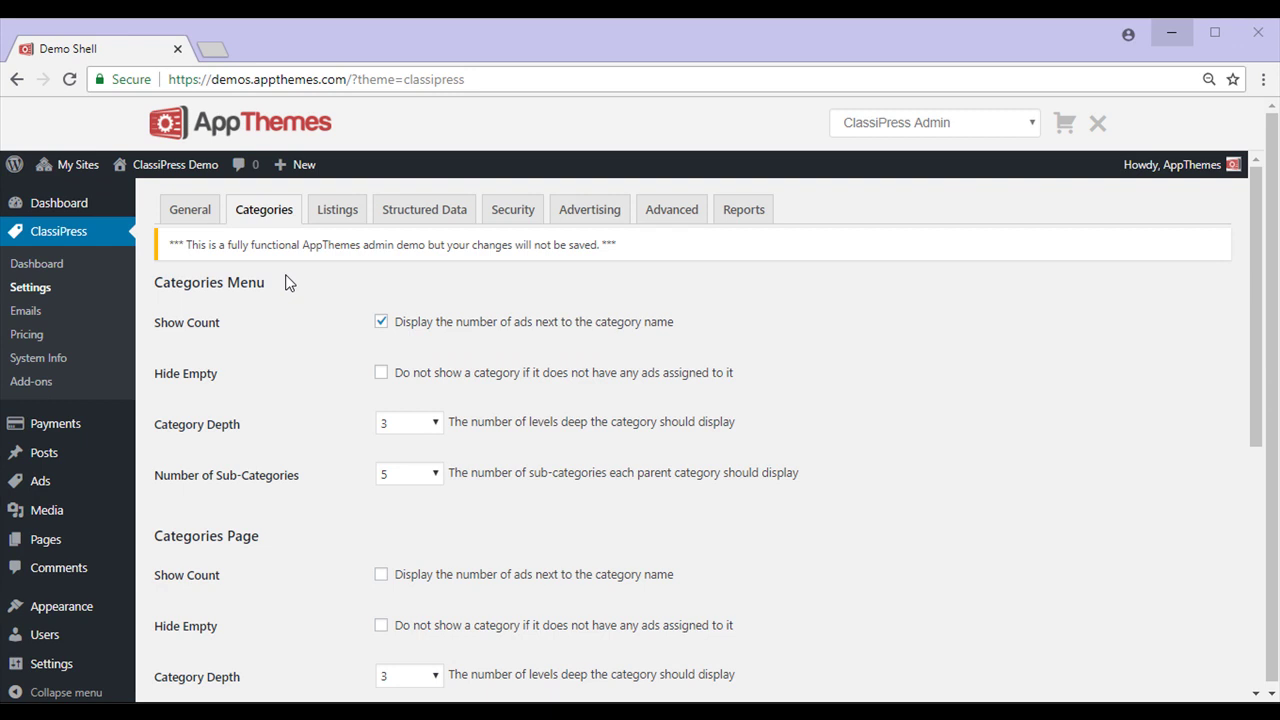
Step: Review the Categories settings: menu ad counts on, depth 3, 5 sub-categories
{"action": "scroll", "coordinate": [262, 295], "scroll_direction": "down", "scroll_amount": 1}
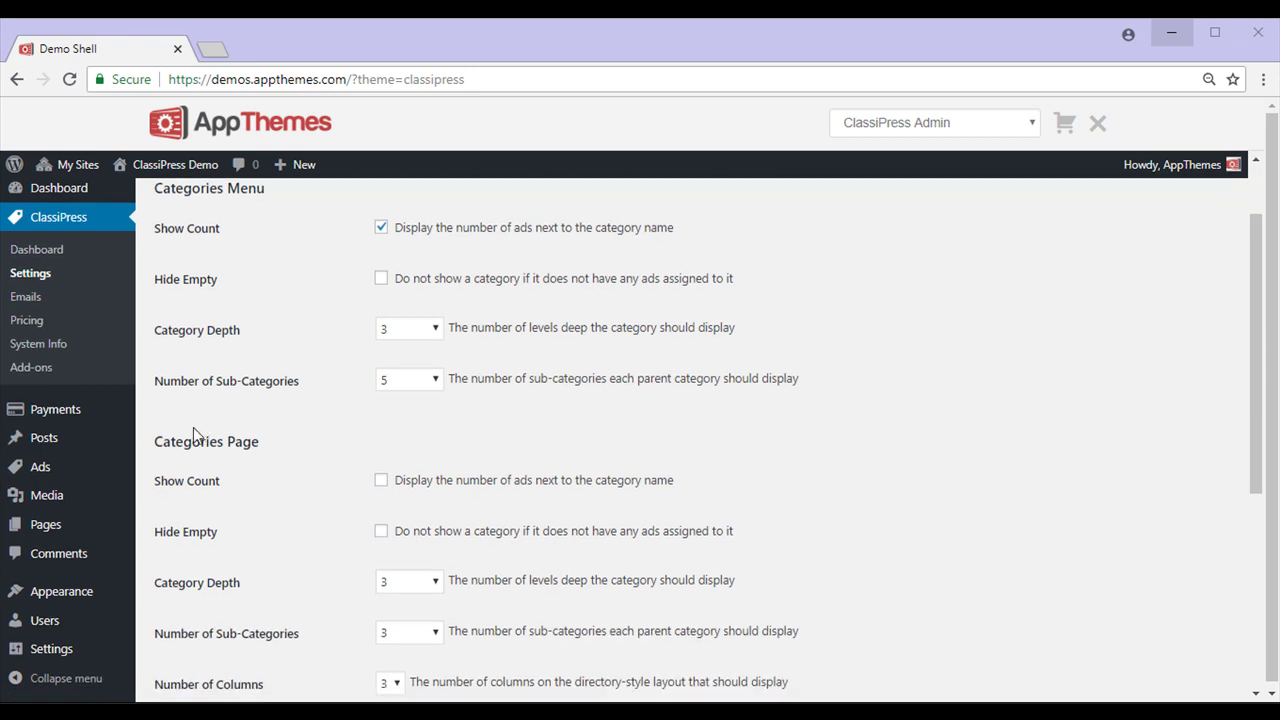
{"action": "scroll", "coordinate": [290, 446], "scroll_direction": "down", "scroll_amount": 4}
{"action": "scroll", "coordinate": [270, 465], "scroll_direction": "down", "scroll_amount": 1}
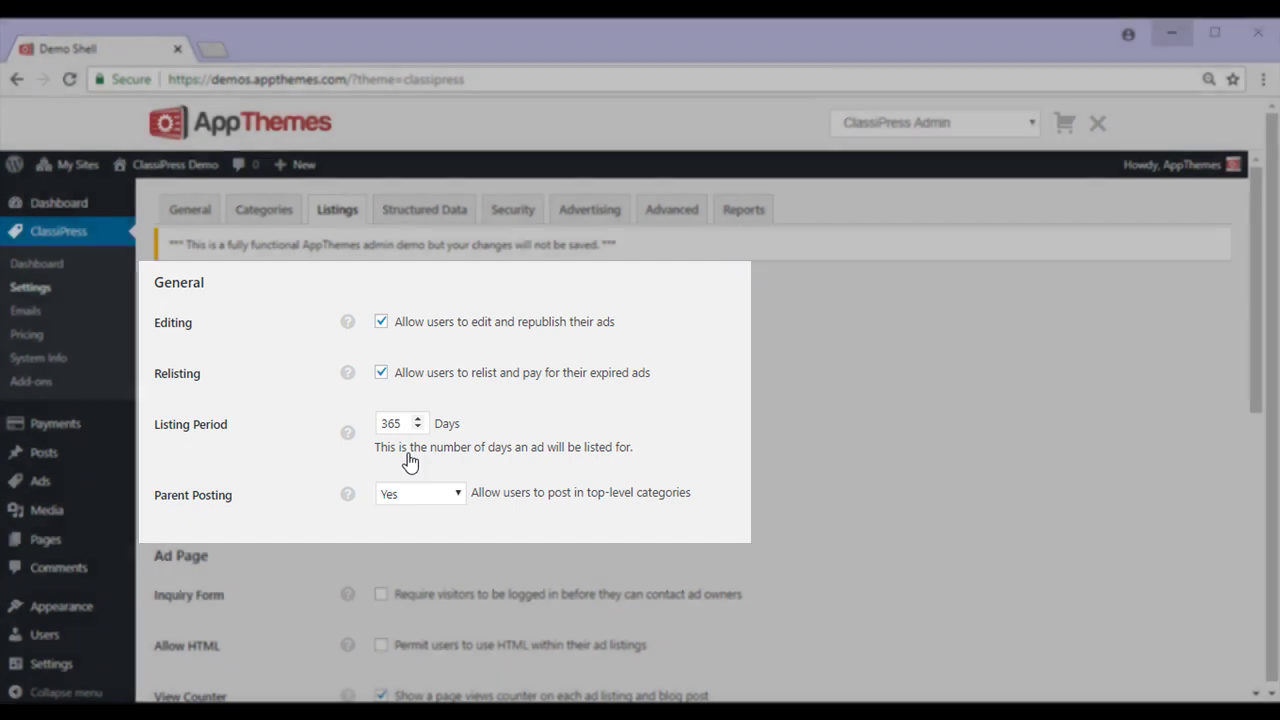
{"action": "scroll", "coordinate": [400, 512], "scroll_direction": "down", "scroll_amount": 2}
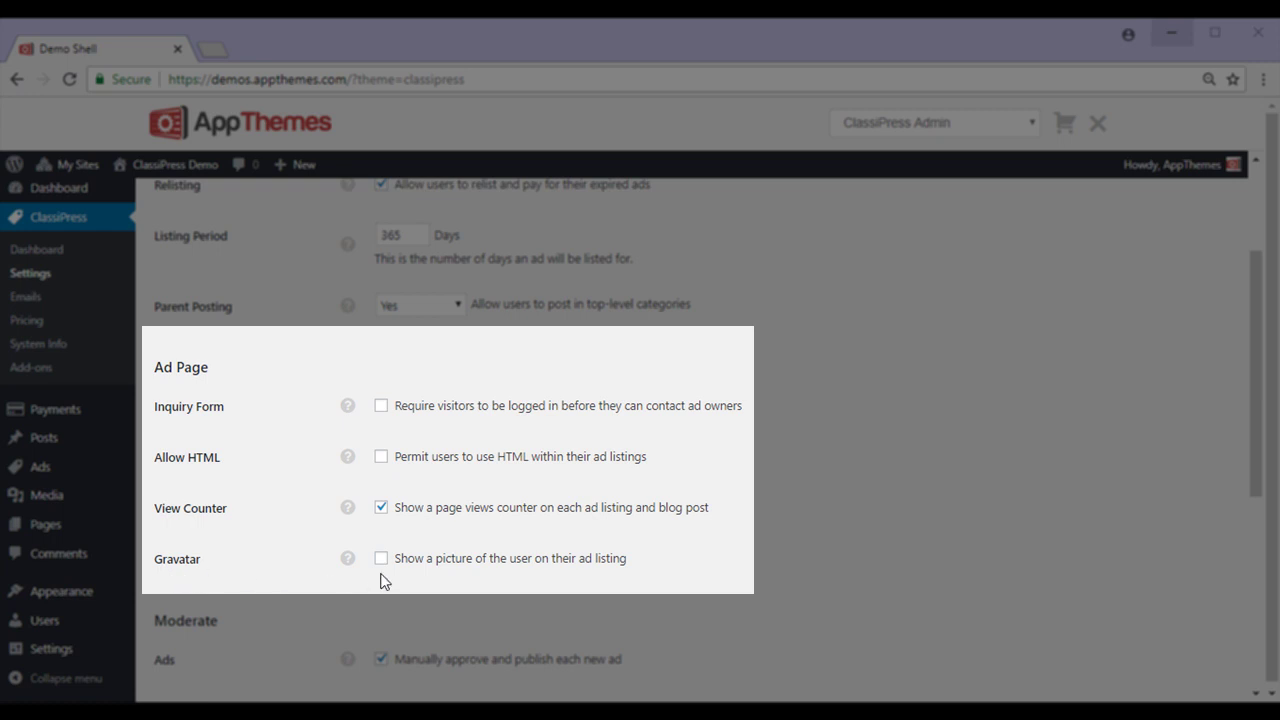
{"action": "scroll", "coordinate": [380, 580], "scroll_direction": "down", "scroll_amount": 1}
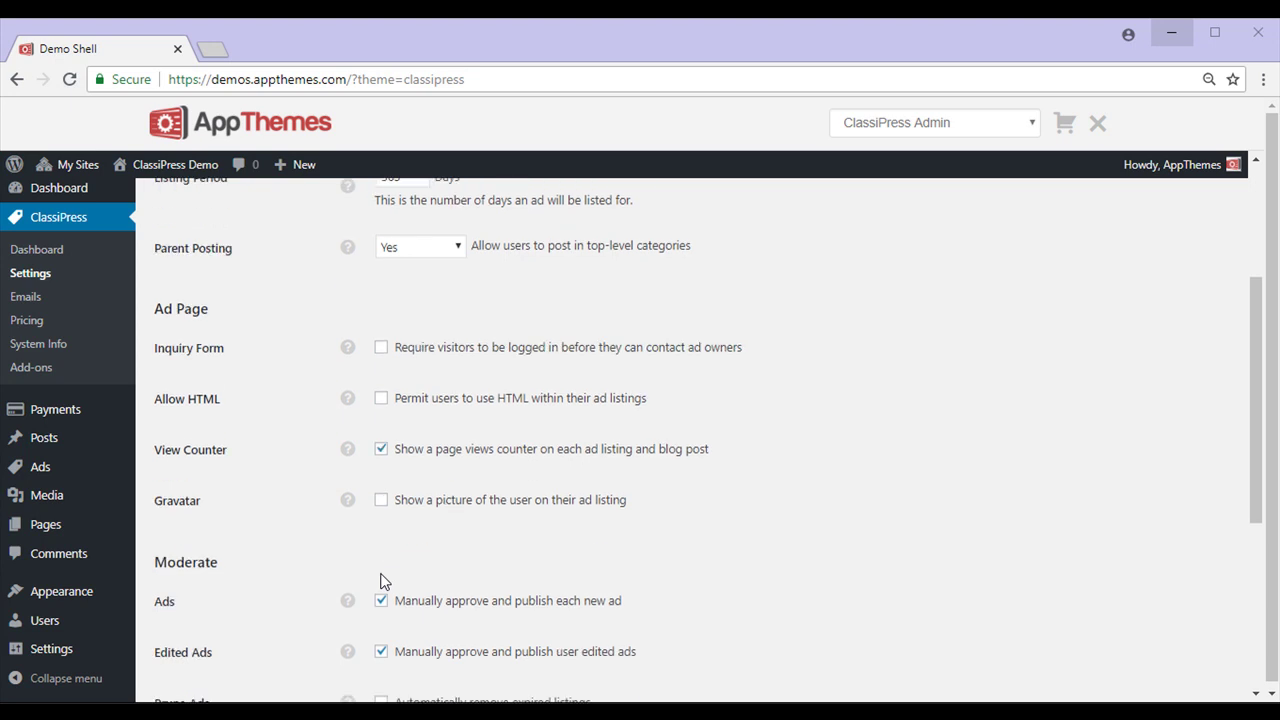
{"action": "scroll", "coordinate": [380, 580], "scroll_direction": "down", "scroll_amount": 2}
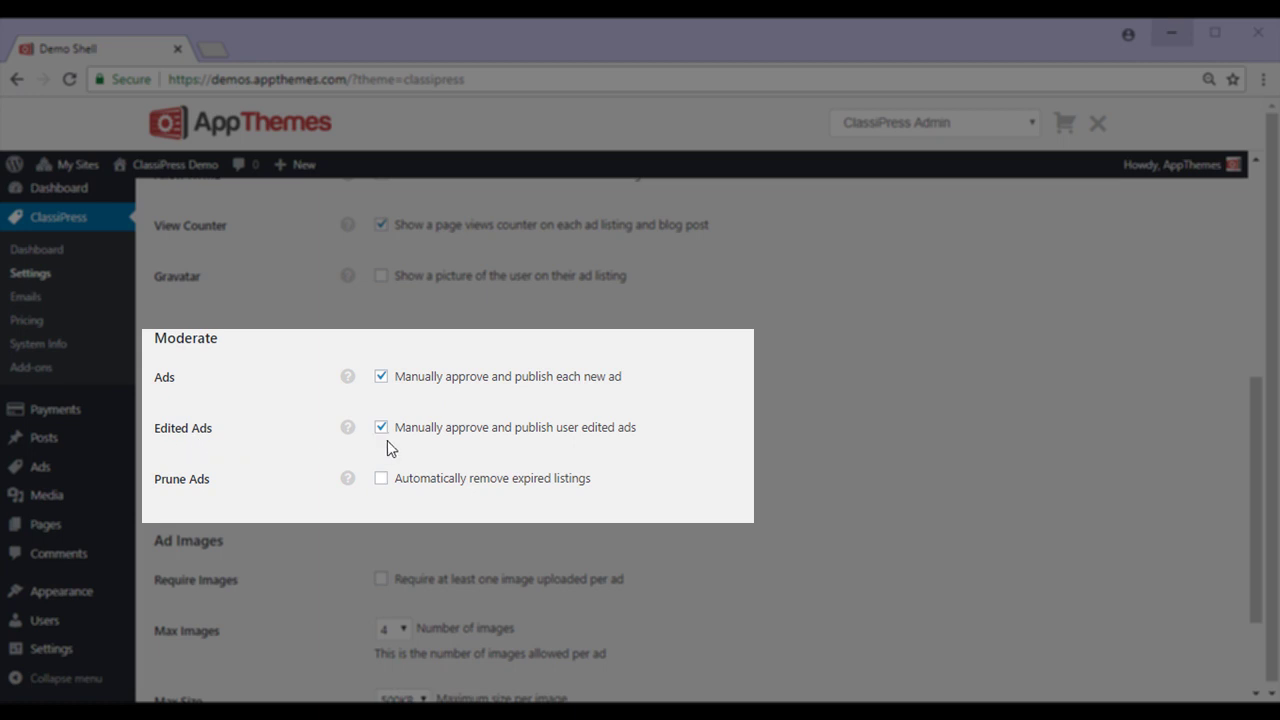
{"action": "scroll", "coordinate": [389, 442], "scroll_direction": "down", "scroll_amount": 1}
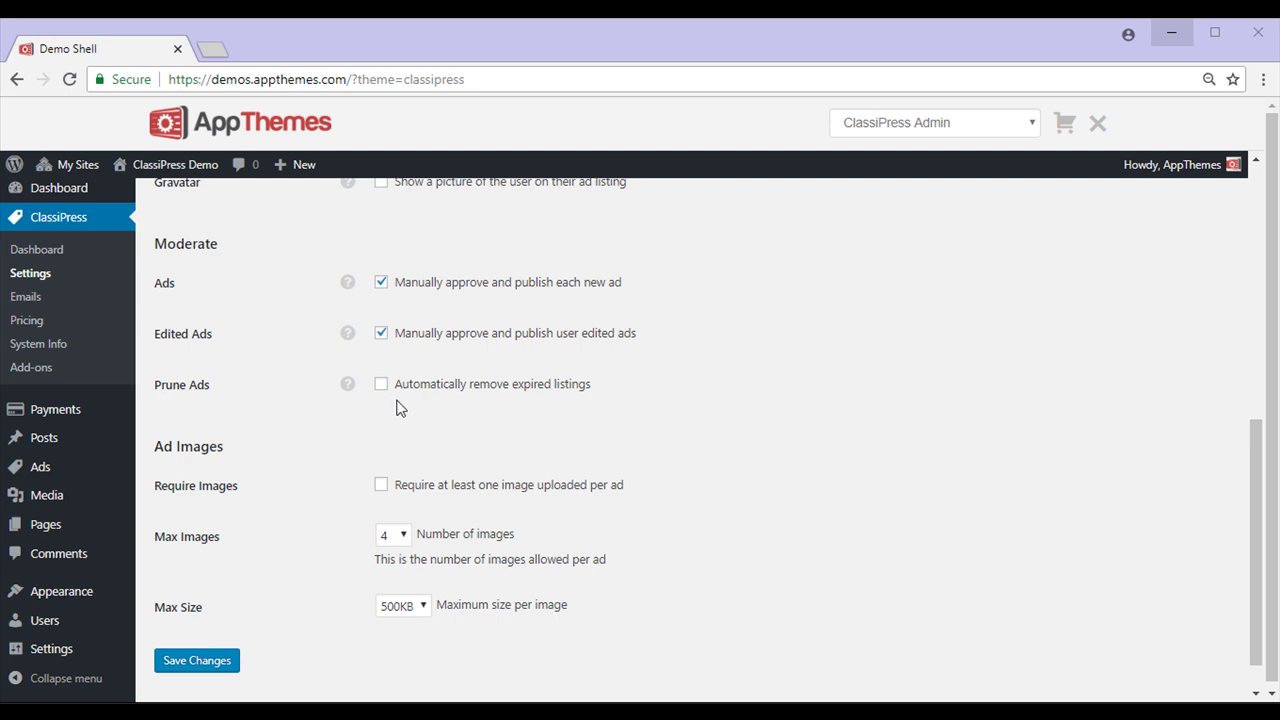
{"action": "scroll", "coordinate": [398, 405], "scroll_direction": "down", "scroll_amount": 1}
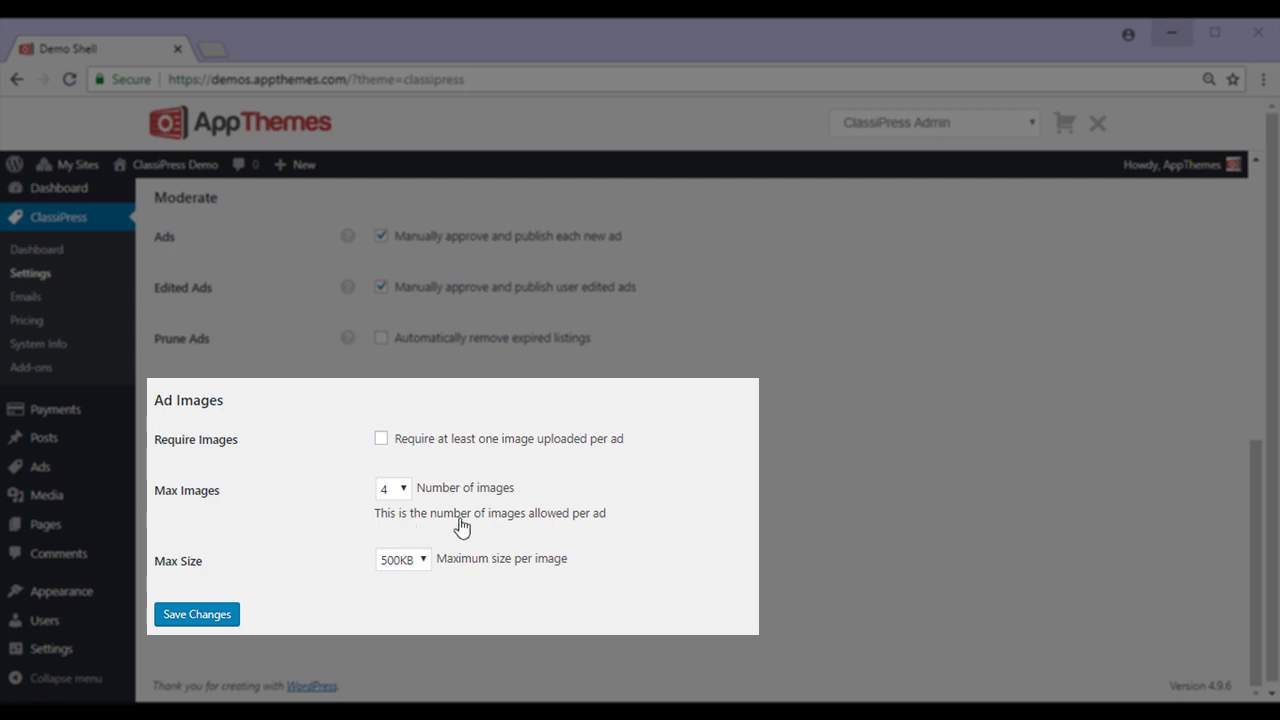
{"action": "scroll", "coordinate": [620, 522], "scroll_direction": "down", "scroll_amount": 1}
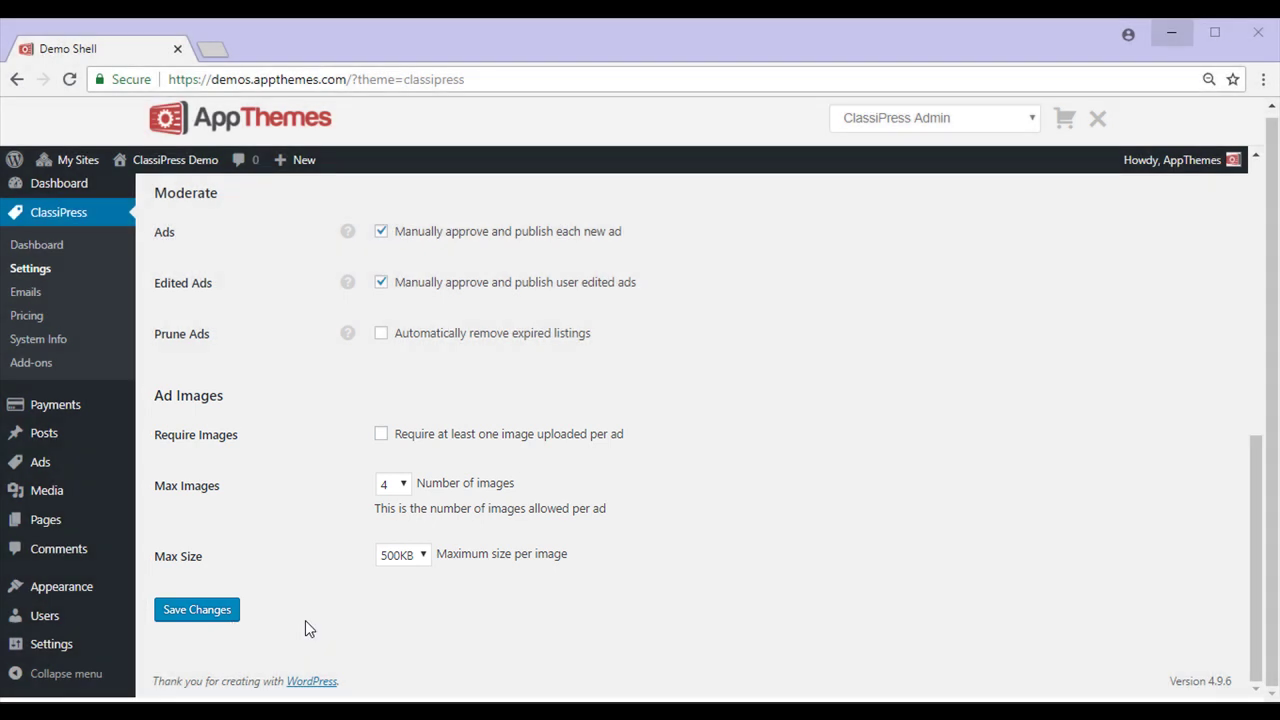
Step: Open ClassiPress Emails and review the General tab's admin and user notification toggles
{"action": "left_click", "coordinate": [60, 291]}
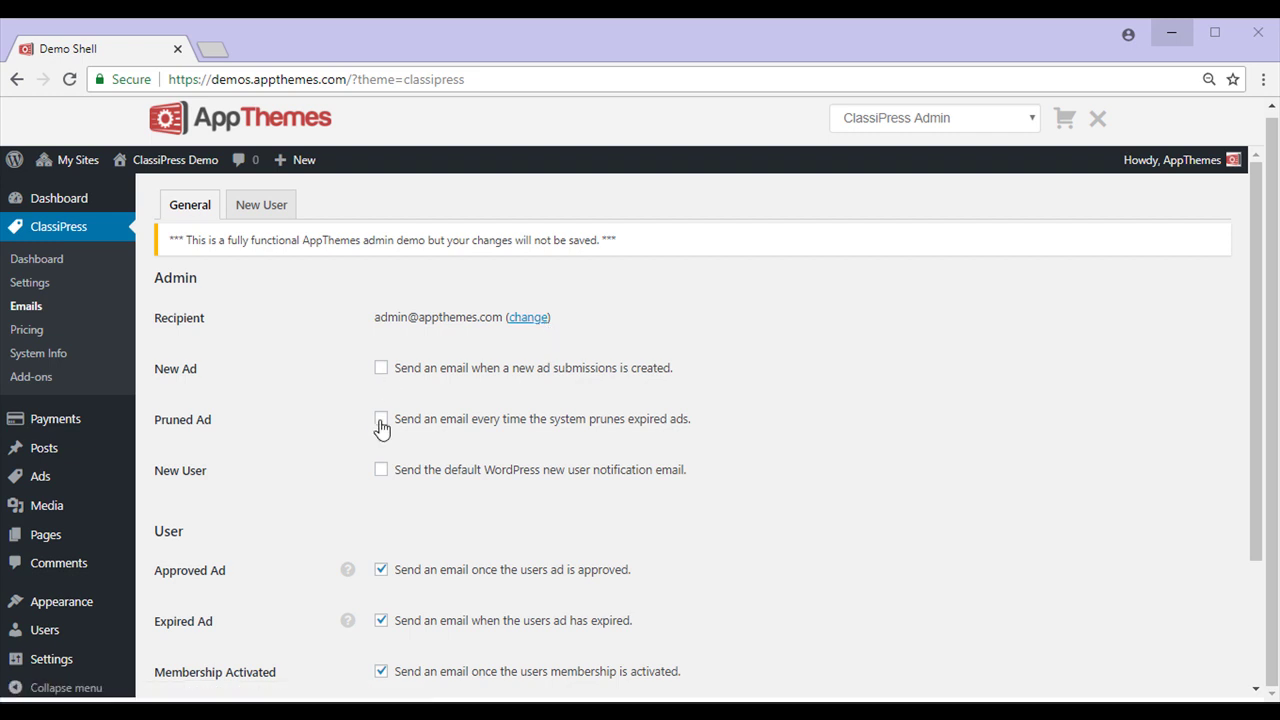
{"action": "scroll", "coordinate": [395, 538], "scroll_direction": "down", "scroll_amount": 1}
{"action": "scroll", "coordinate": [395, 538], "scroll_direction": "down", "scroll_amount": 1}
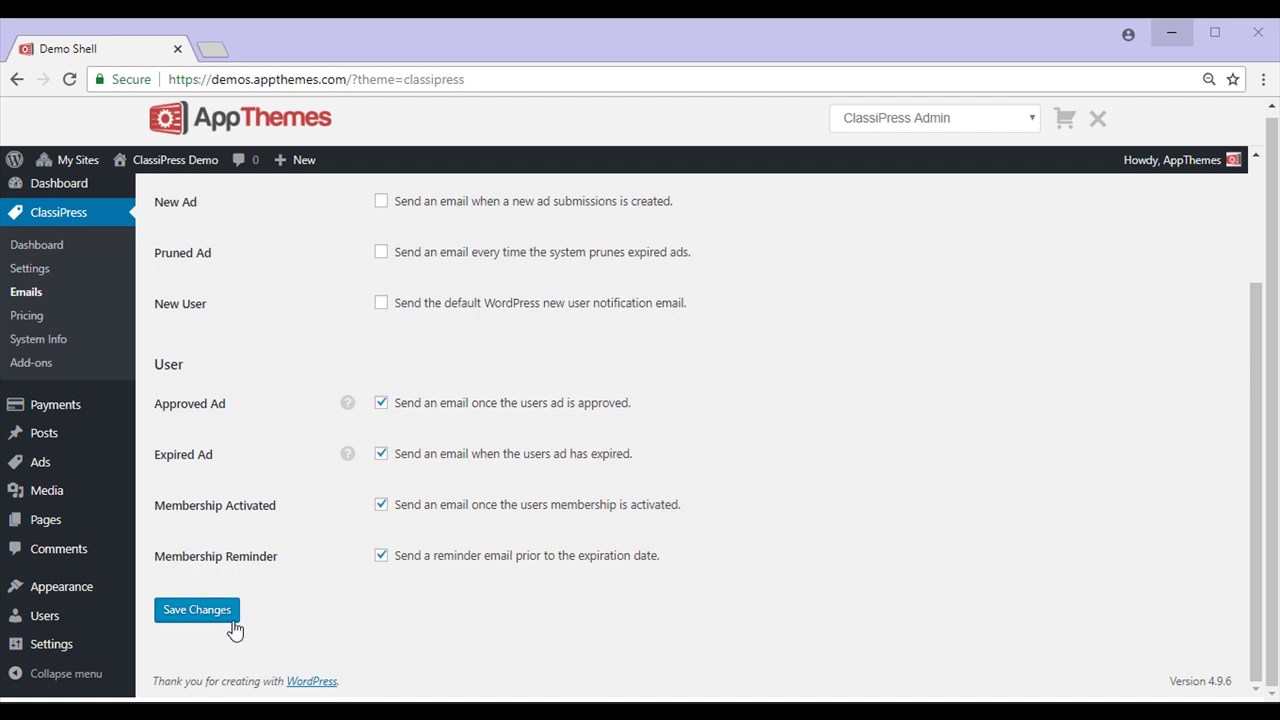
{"action": "scroll", "coordinate": [270, 604], "scroll_direction": "up", "scroll_amount": 2}
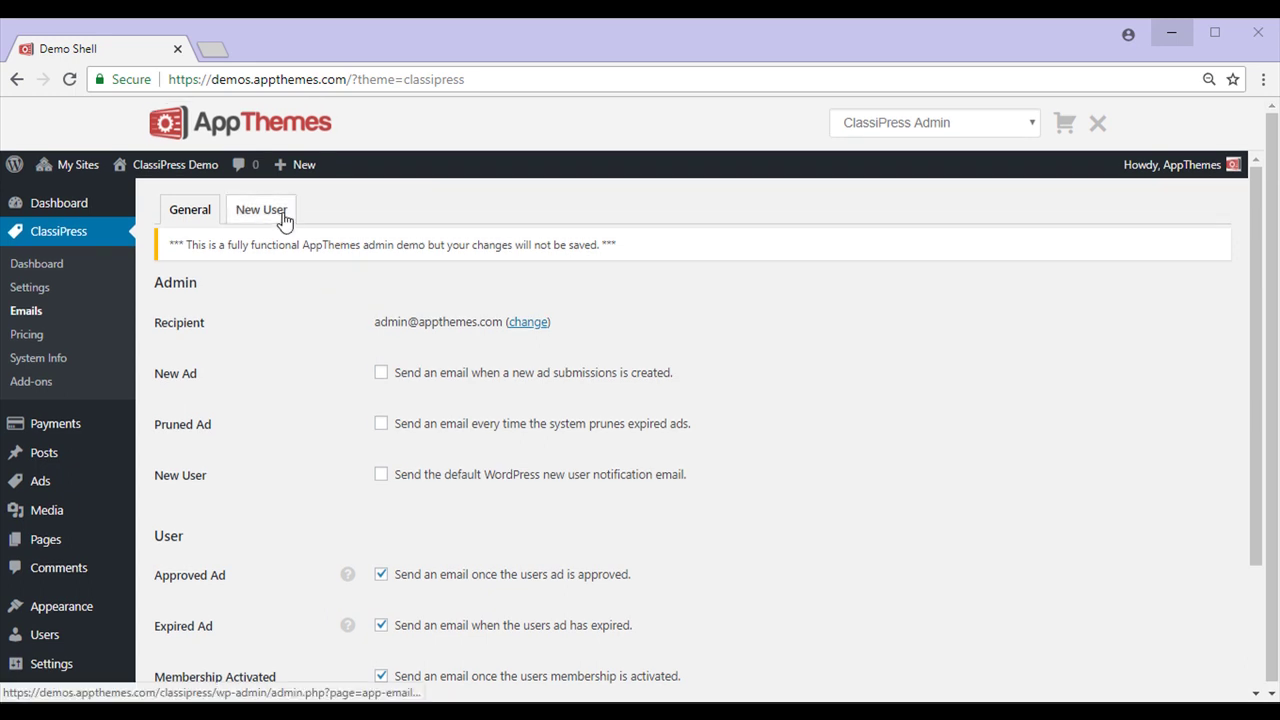
Step: Show the New User email with subject 'Thank you for registering, %username%' and its body
{"action": "left_click", "coordinate": [284, 212]}
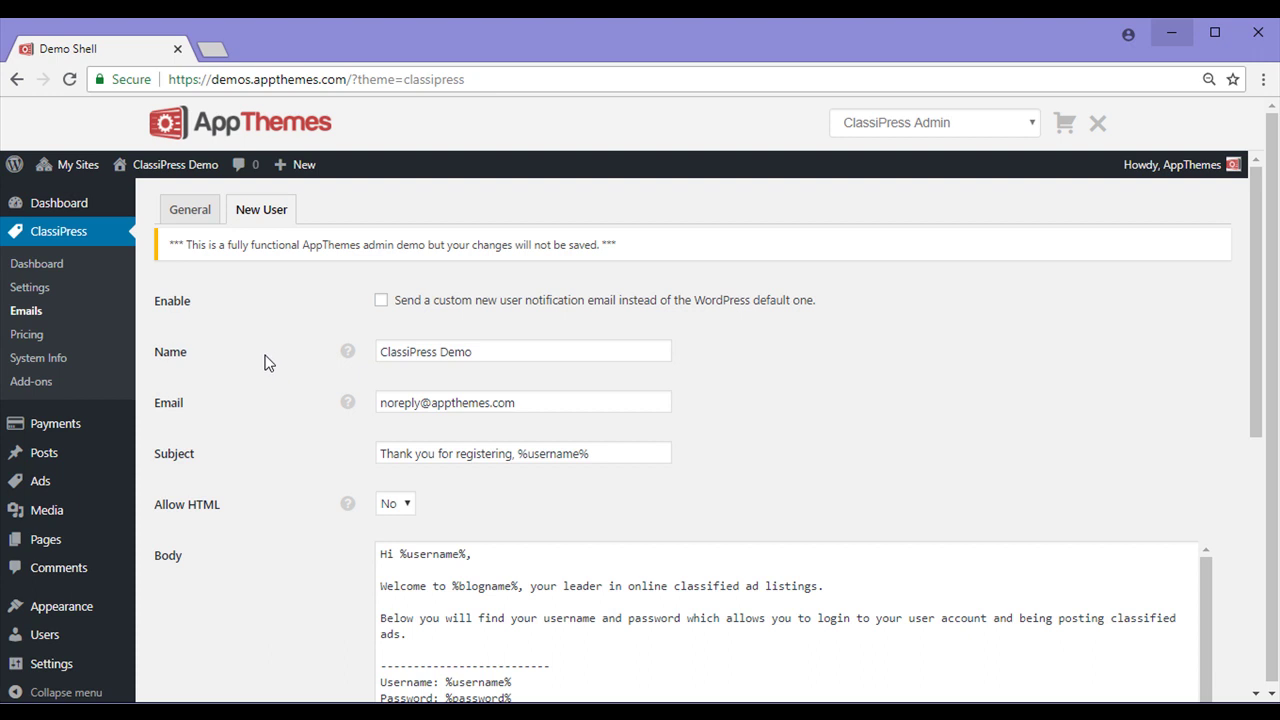
{"action": "scroll", "coordinate": [268, 363], "scroll_direction": "down", "scroll_amount": 1}
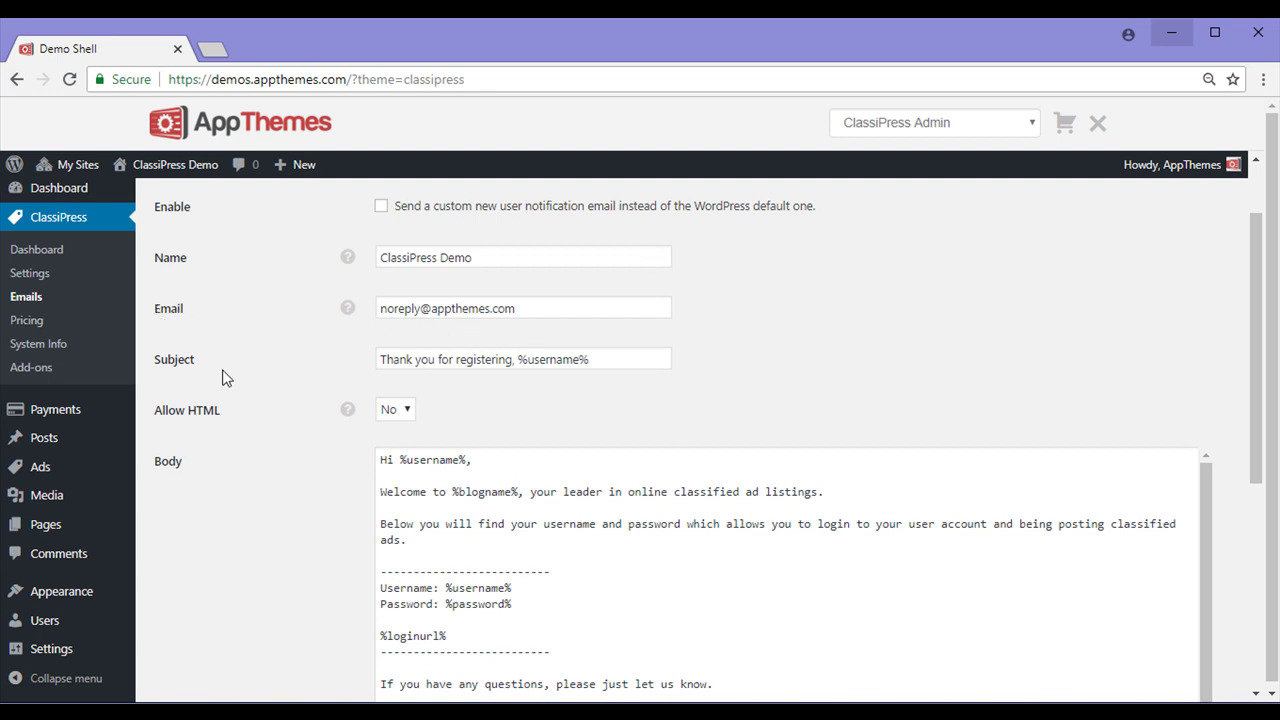
{"action": "scroll", "coordinate": [607, 508], "scroll_direction": "down", "scroll_amount": 1}
{"action": "scroll", "coordinate": [607, 508], "scroll_direction": "down", "scroll_amount": 2}
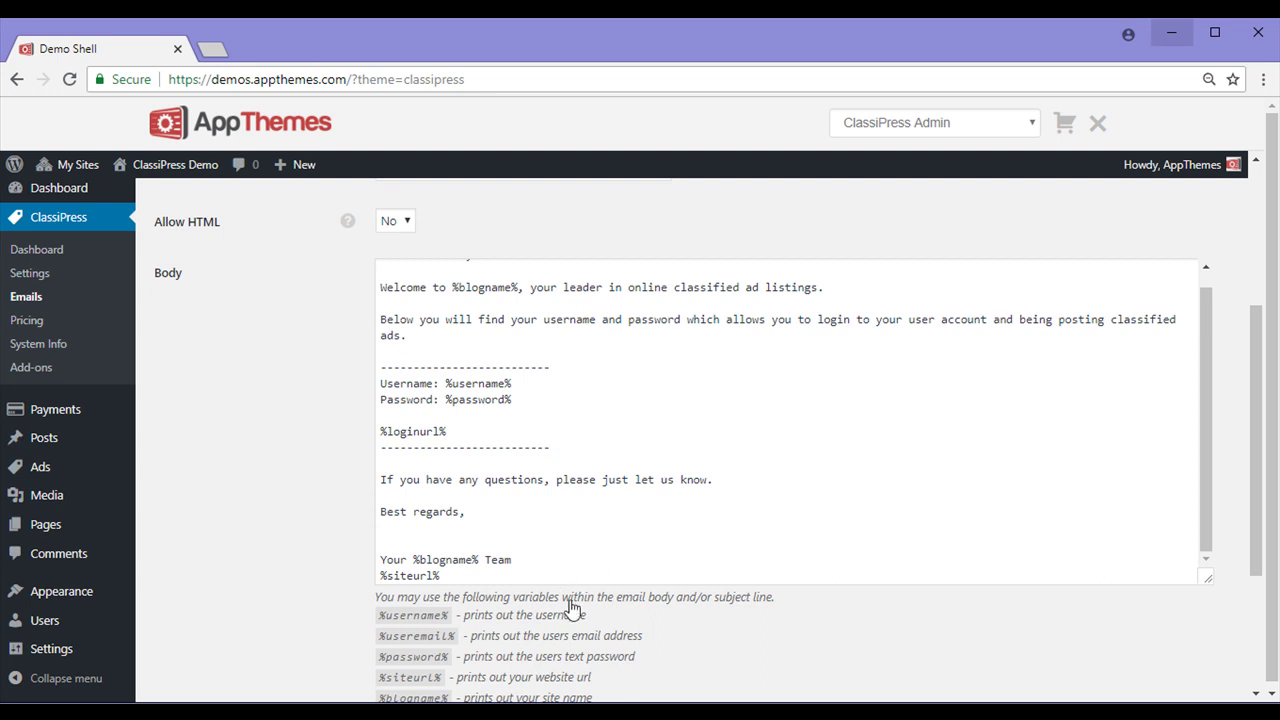
{"action": "scroll", "coordinate": [572, 605], "scroll_direction": "down", "scroll_amount": 2}
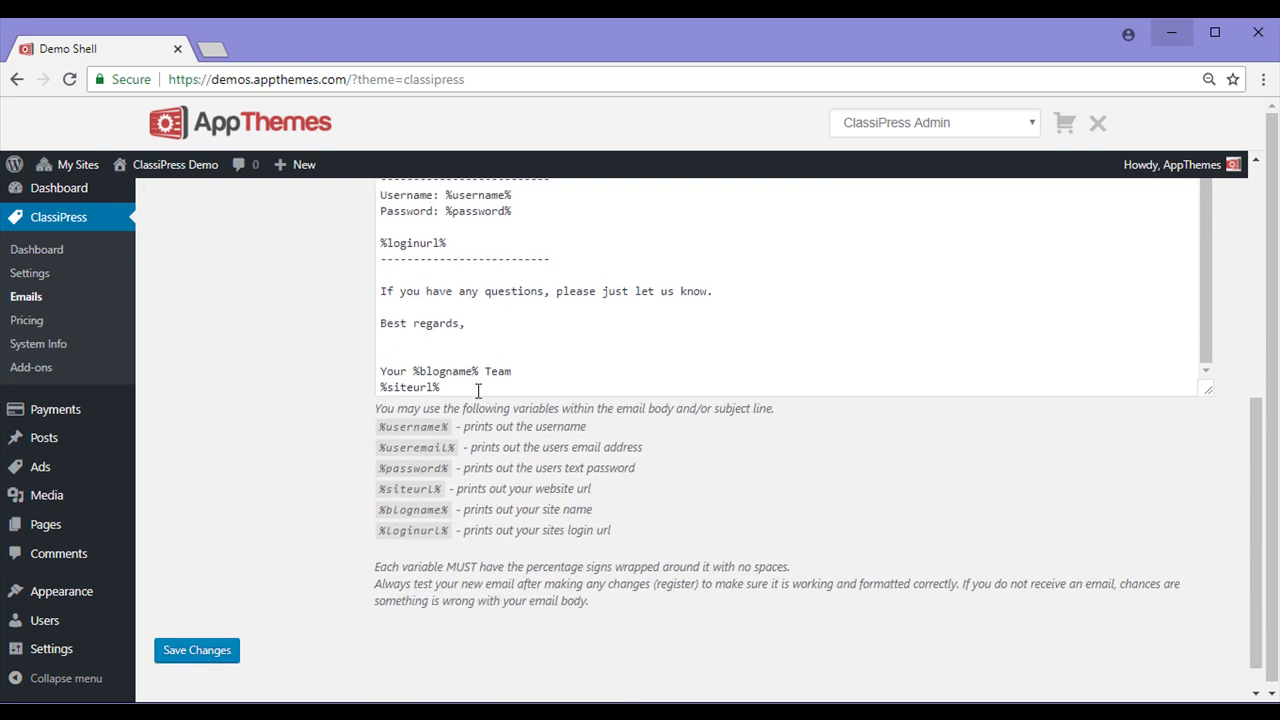